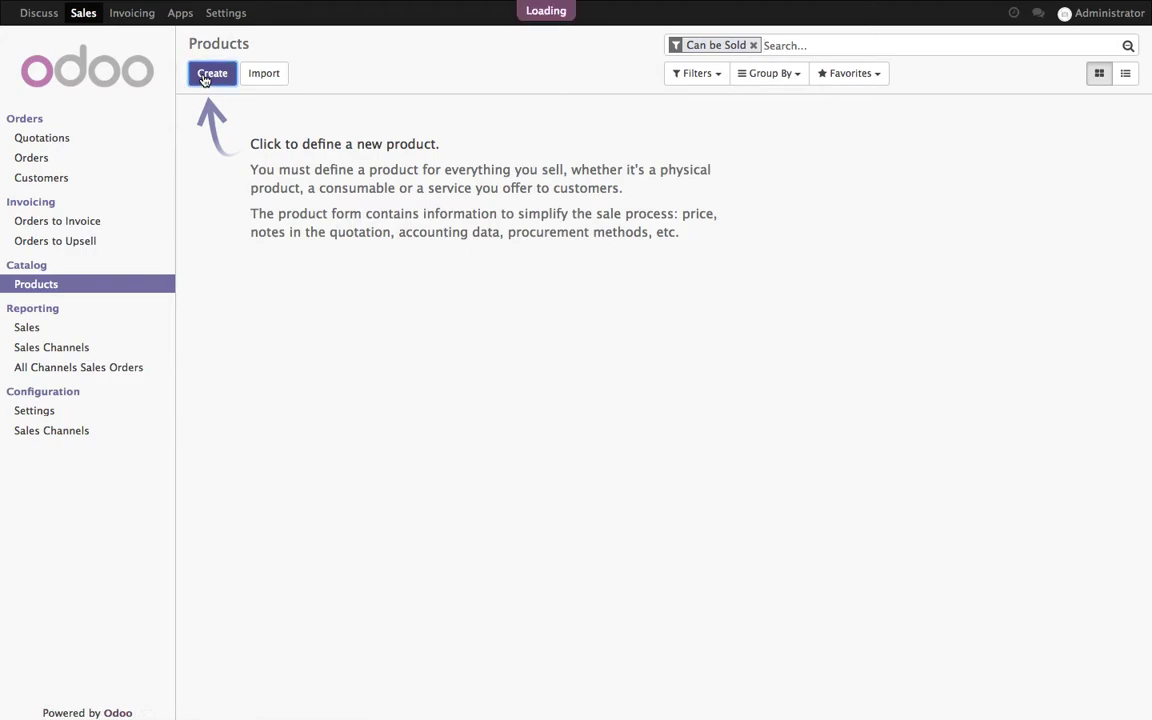
Name the new product Laptop and set laptop.png from the product-icons folder as its image.
{"action": "left_click", "coordinate": [470, 158]}
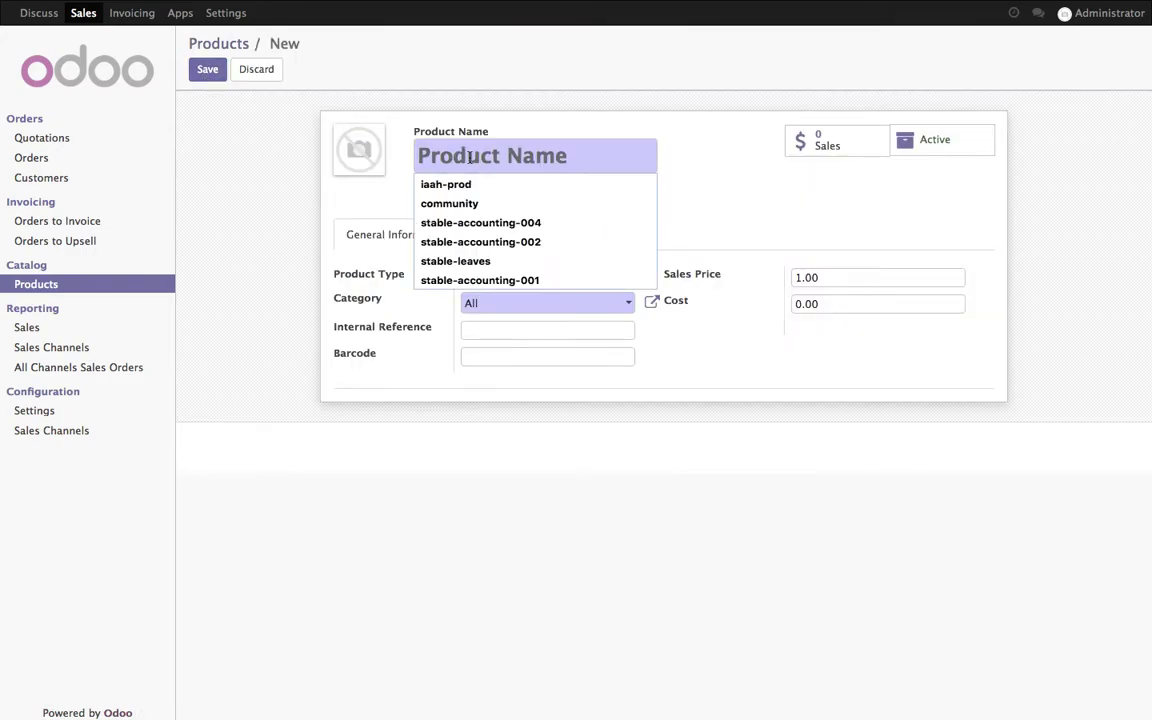
{"action": "type", "text": "Laptop"}
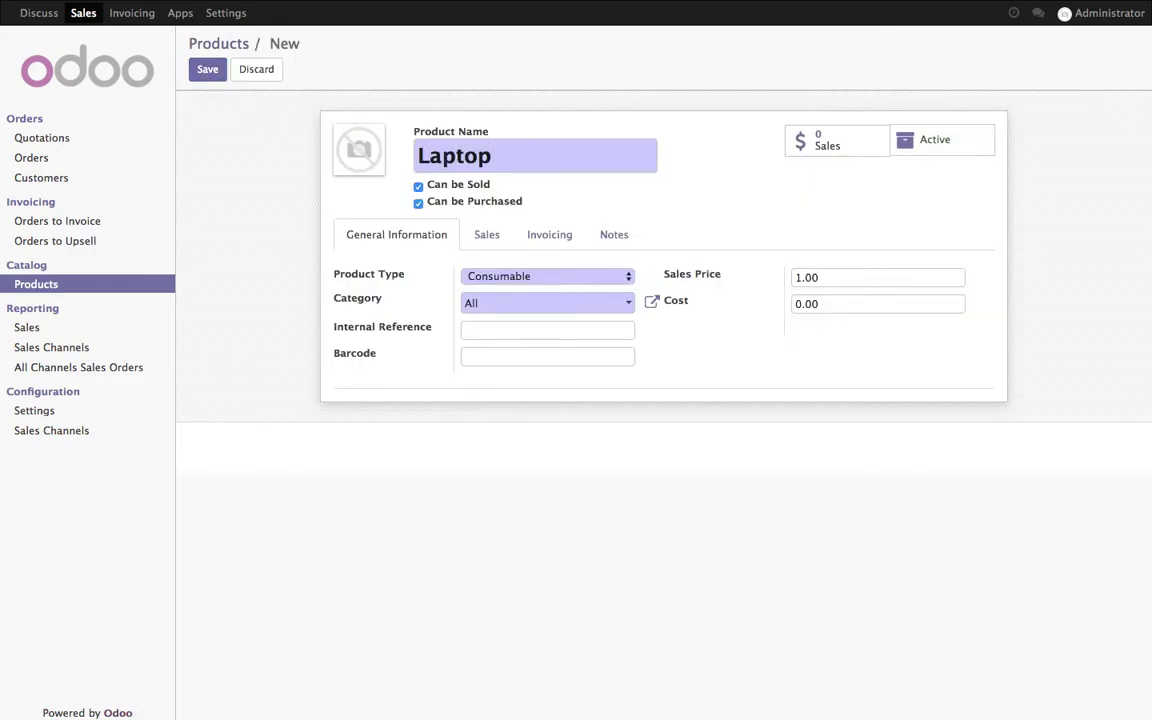
{"action": "left_click", "coordinate": [343, 134]}
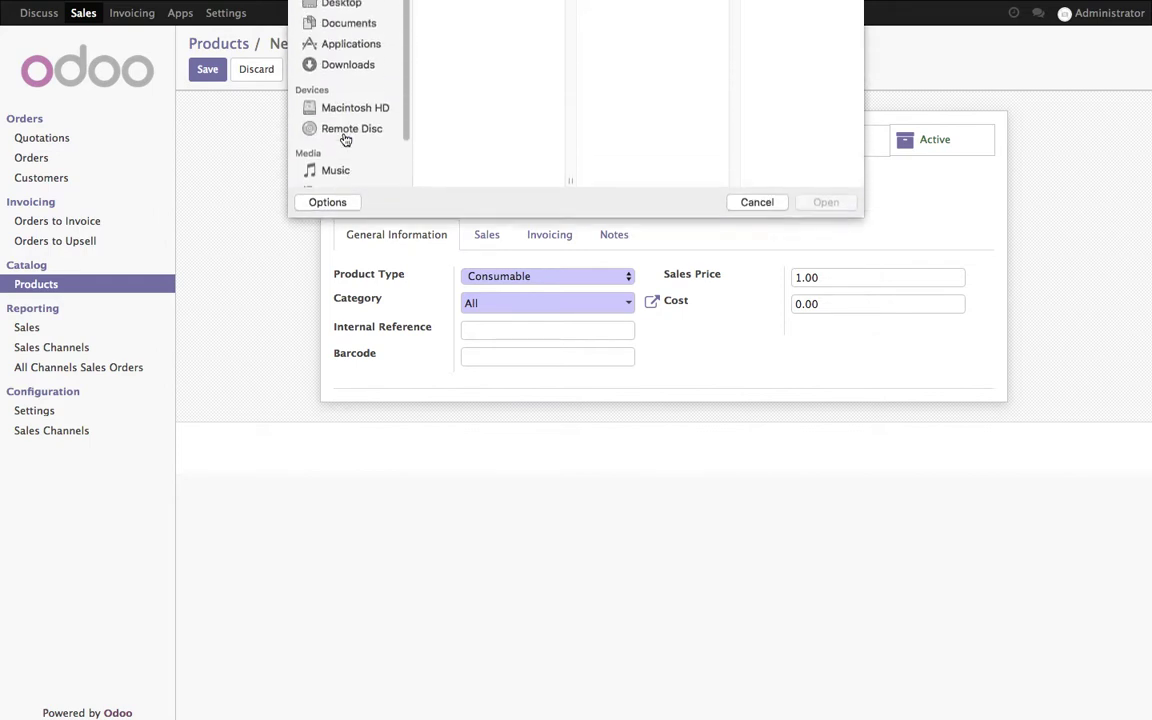
{"action": "left_click", "coordinate": [459, 52]}
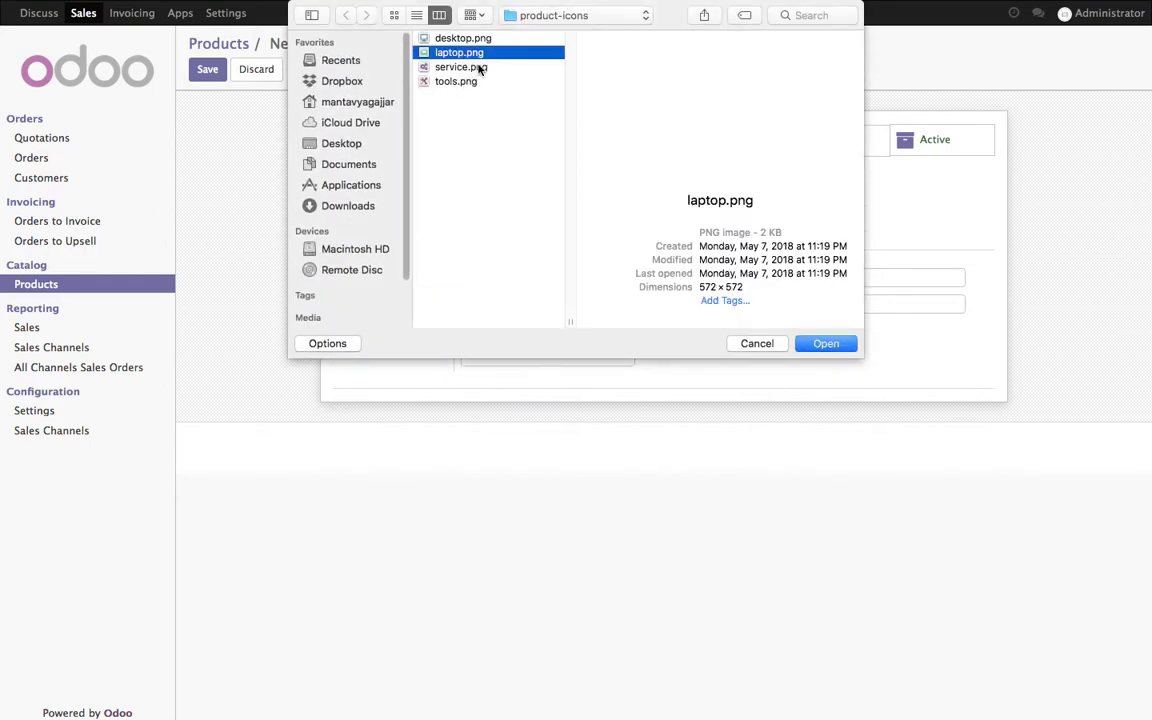
{"action": "left_click", "coordinate": [810, 345]}
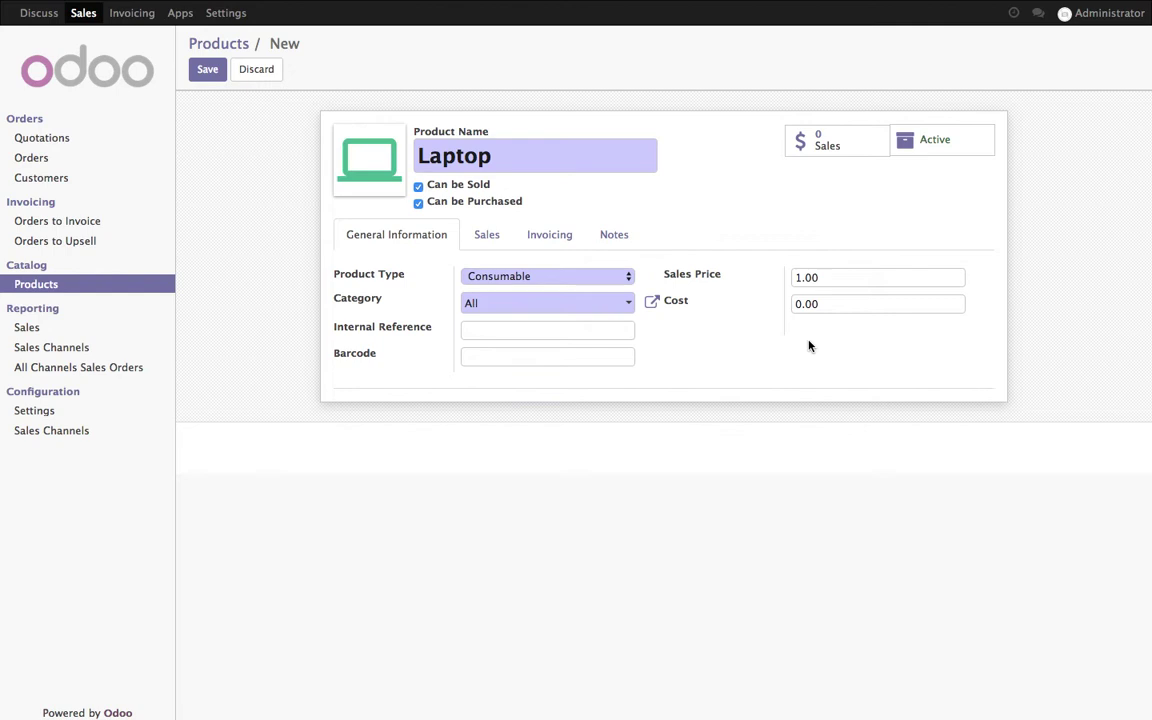
Set the Laptop product's sales price to 1250 and save the product.
{"action": "left_click", "coordinate": [828, 278]}
{"action": "type", "text": "1250"}
{"action": "left_click", "coordinate": [205, 71]}
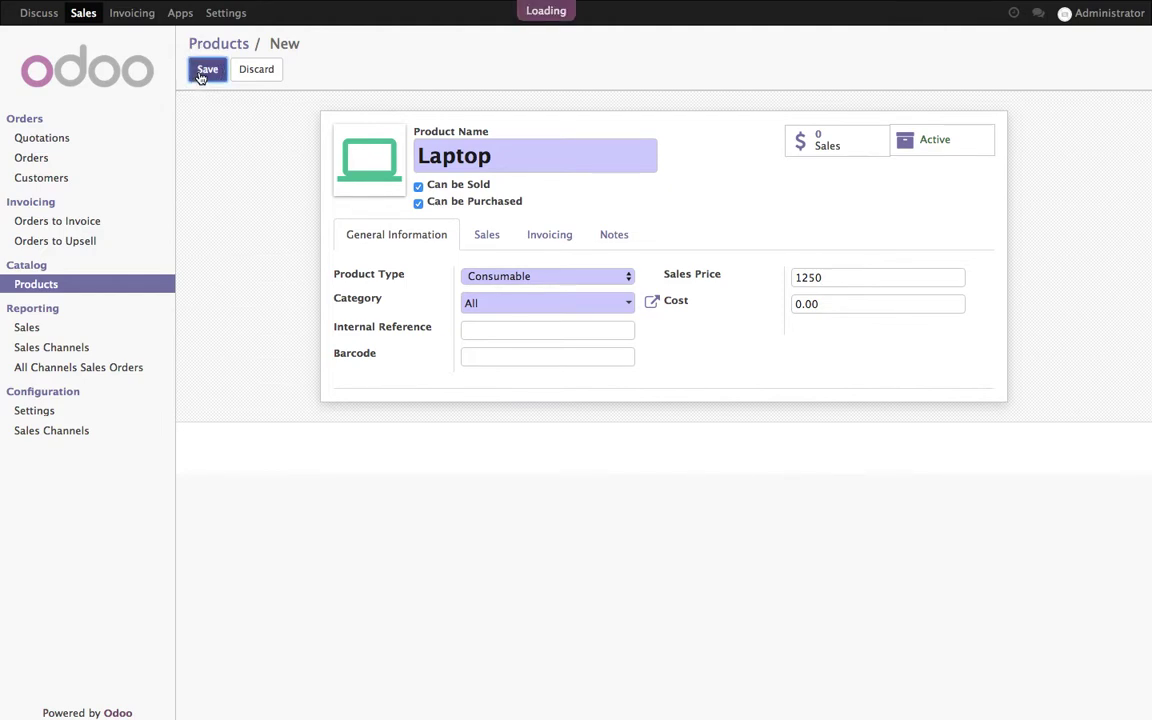
Create another product named Desktop with desktop.png as its image.
{"action": "left_click", "coordinate": [250, 75]}
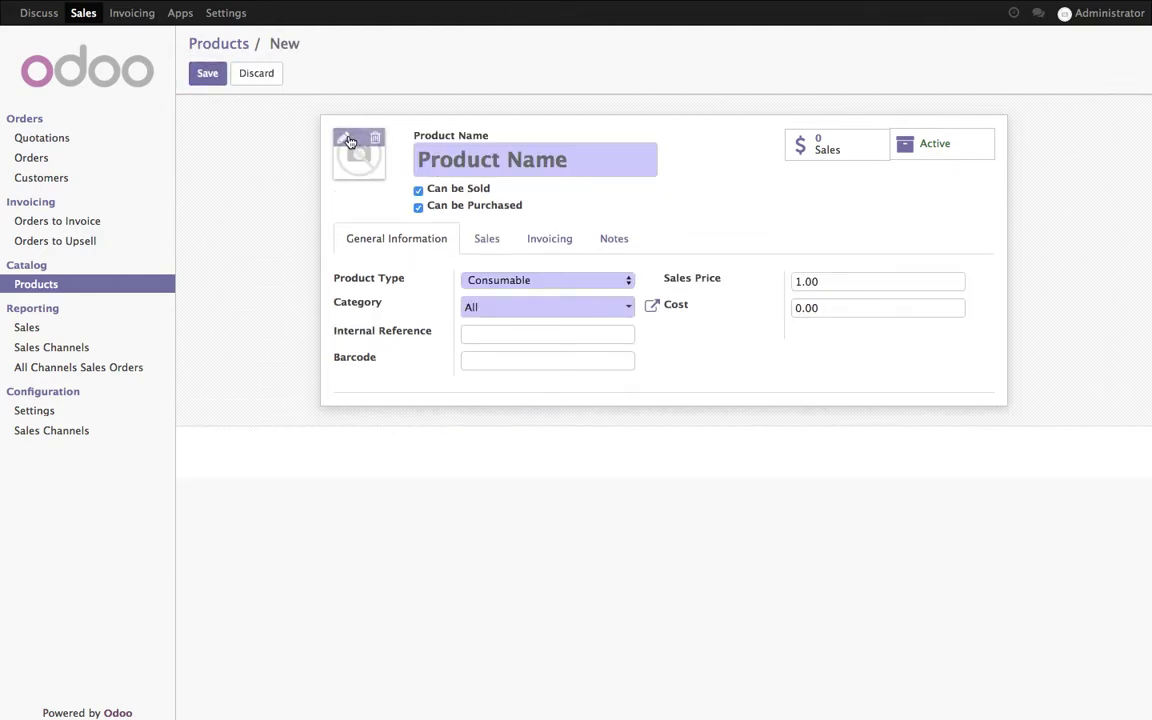
{"action": "left_click", "coordinate": [347, 140]}
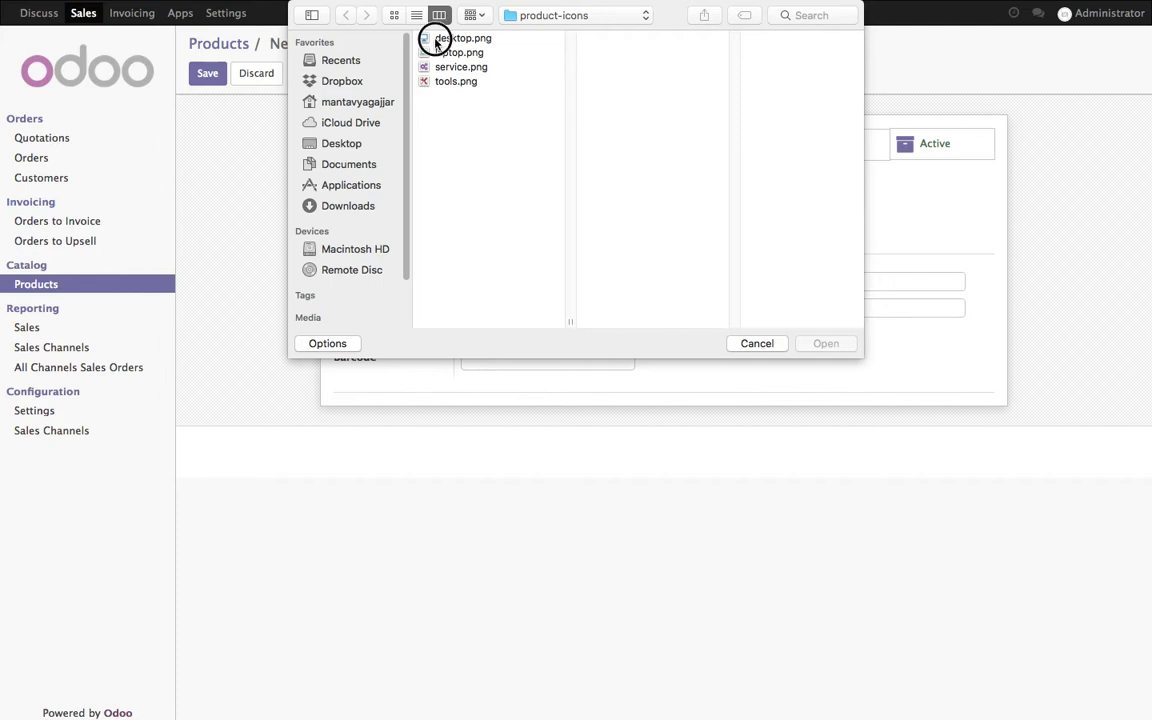
{"action": "left_click", "coordinate": [436, 38]}
{"action": "left_click", "coordinate": [825, 344]}
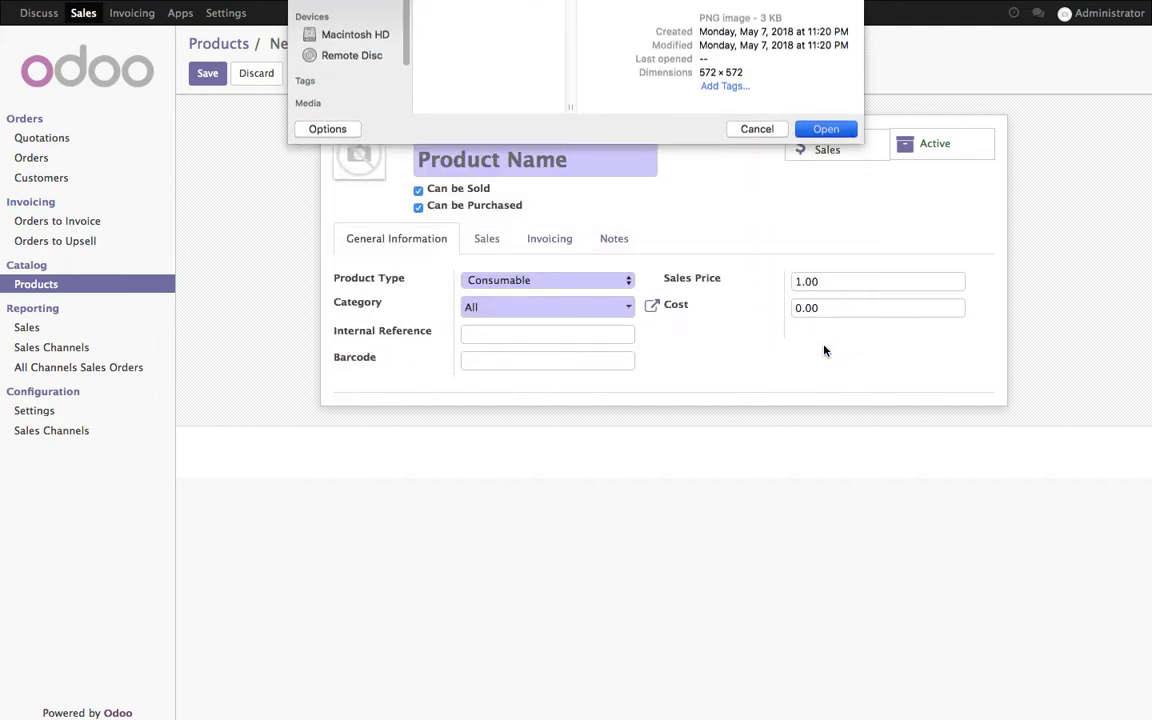
{"action": "left_click", "coordinate": [575, 161]}
{"action": "type", "text": "Desktop"}
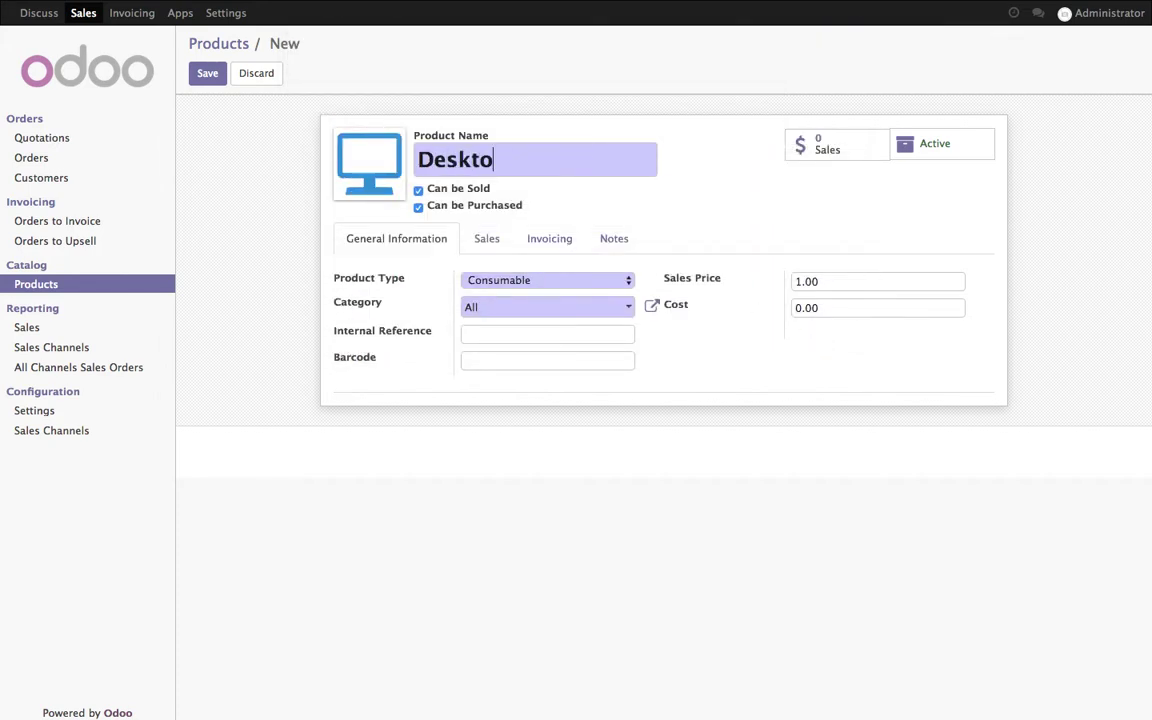
Set the Desktop product's sales price to 900 and save the product.
{"action": "left_click_drag", "start_coordinate": [823, 283], "coordinate": [734, 285]}
{"action": "type", "text": "9"}
{"action": "left_click", "coordinate": [203, 77]}
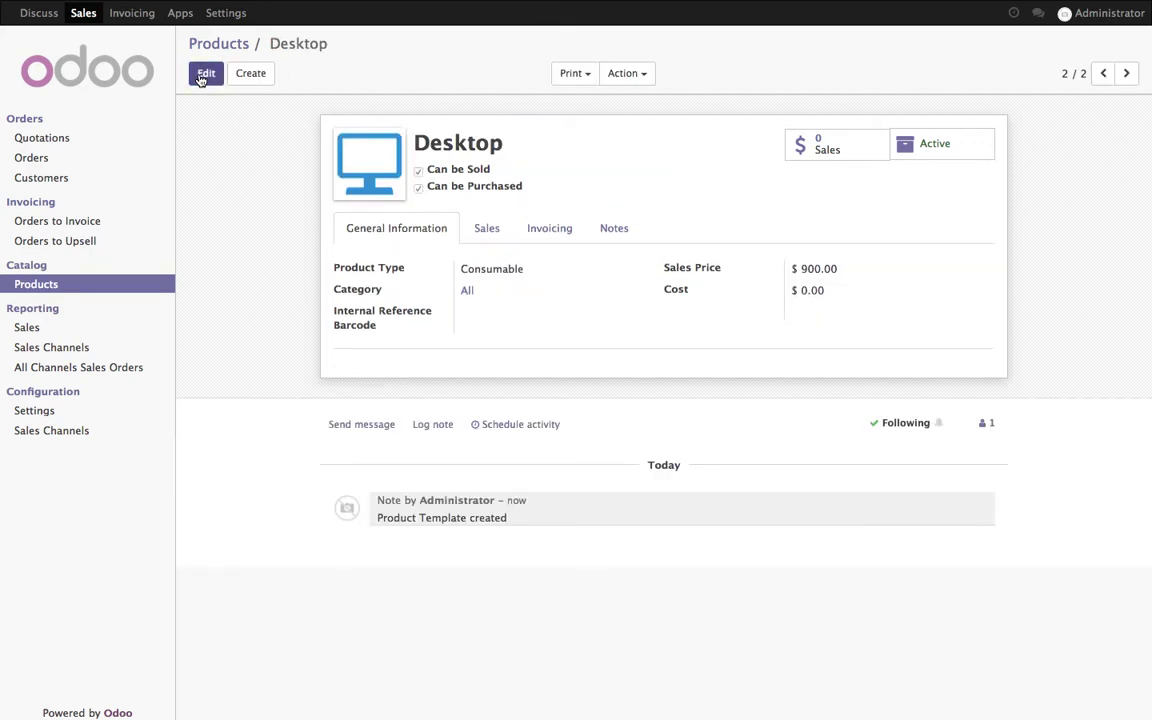
Start a new quotation and create China Export as its customer.
{"action": "left_click", "coordinate": [44, 144]}
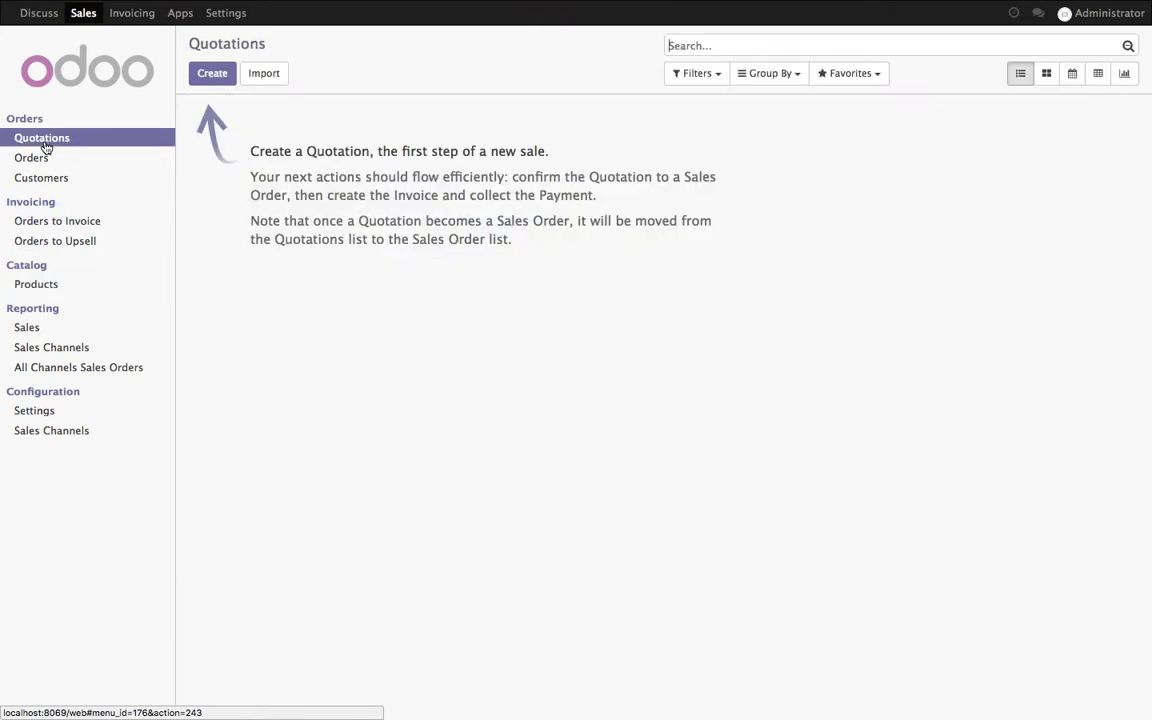
{"action": "left_click", "coordinate": [199, 85]}
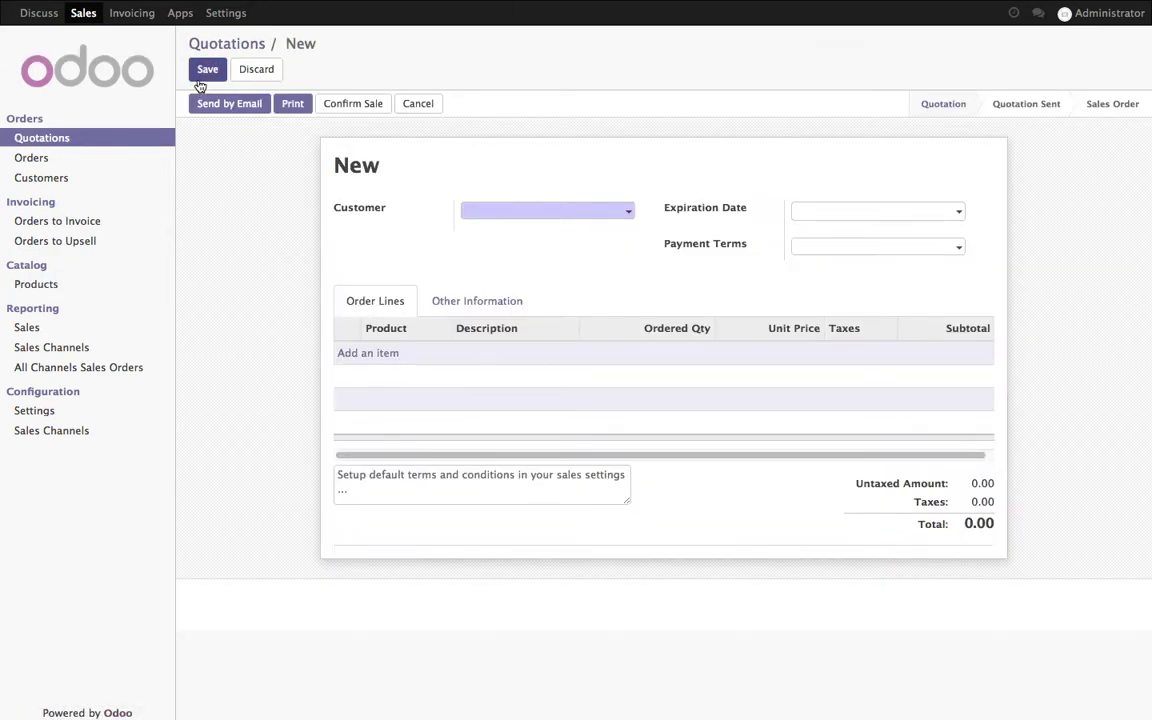
{"action": "type", "text": "China "}
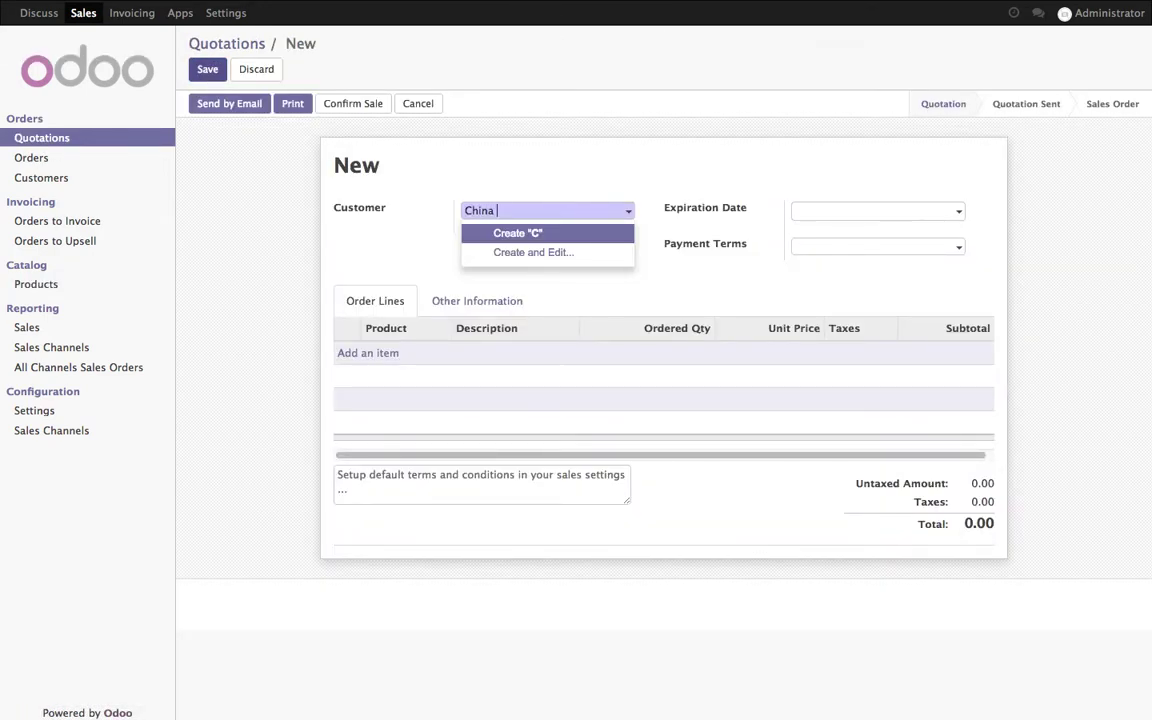
{"action": "type", "text": "Export"}
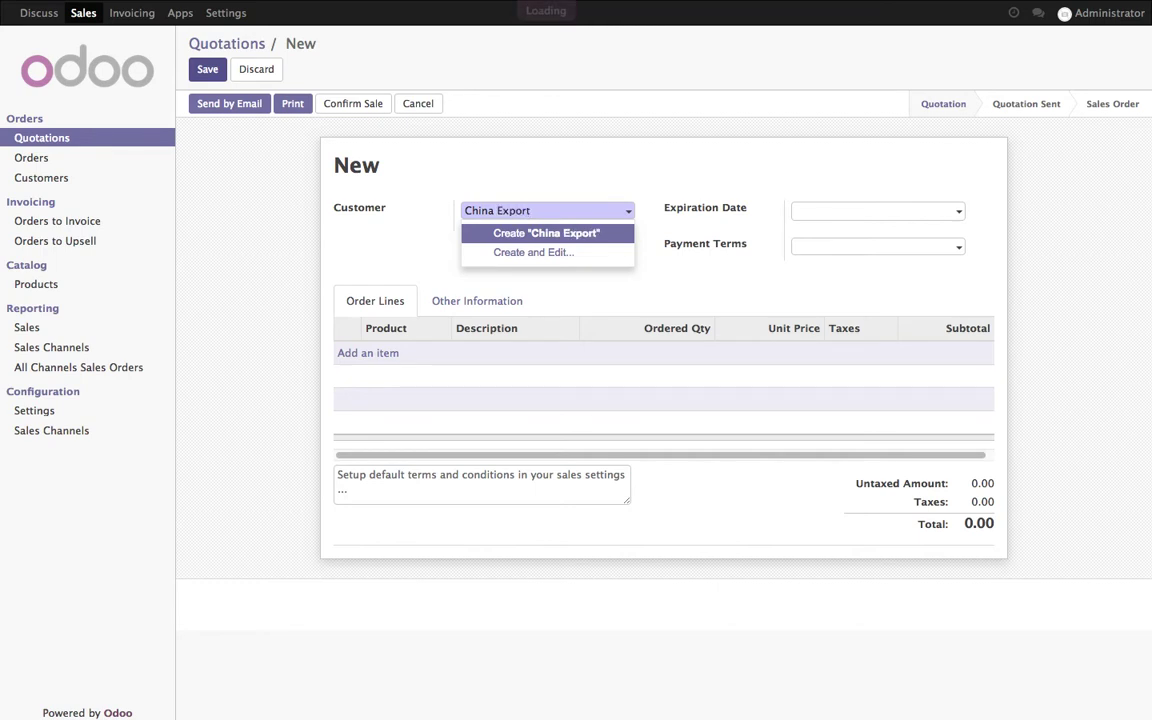
{"action": "key", "text": "Return"}
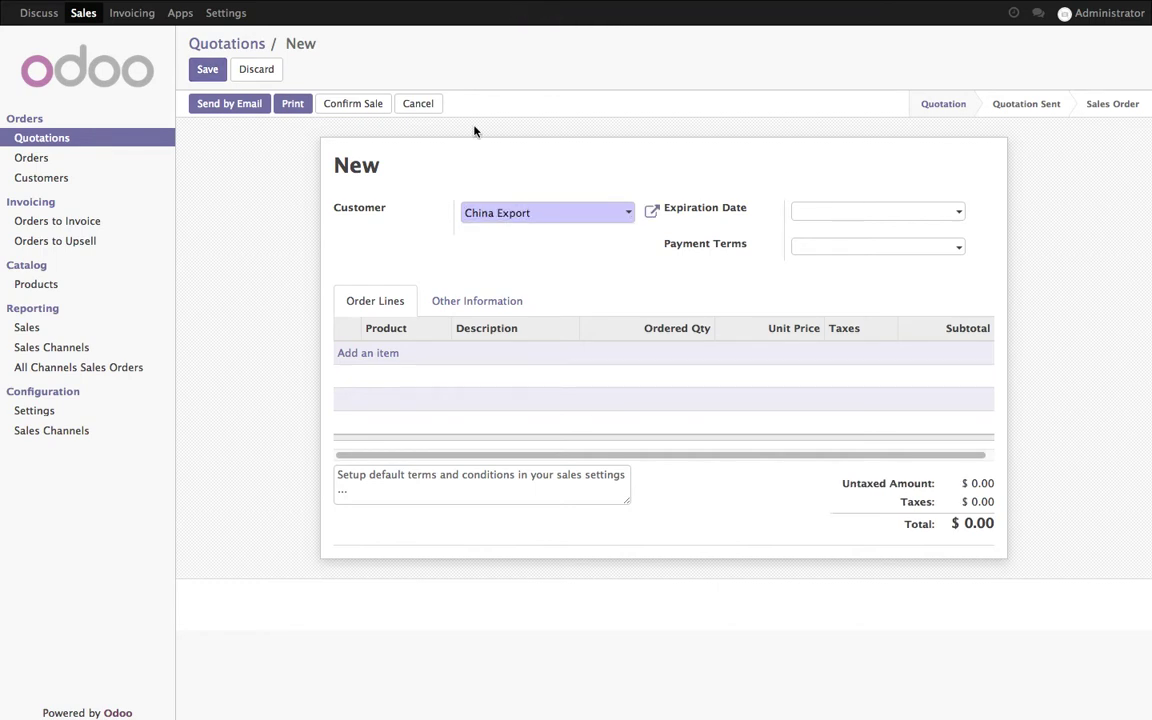
Add order lines for the Desktop and Laptop products to the China Export quotation.
{"action": "left_click", "coordinate": [391, 355]}
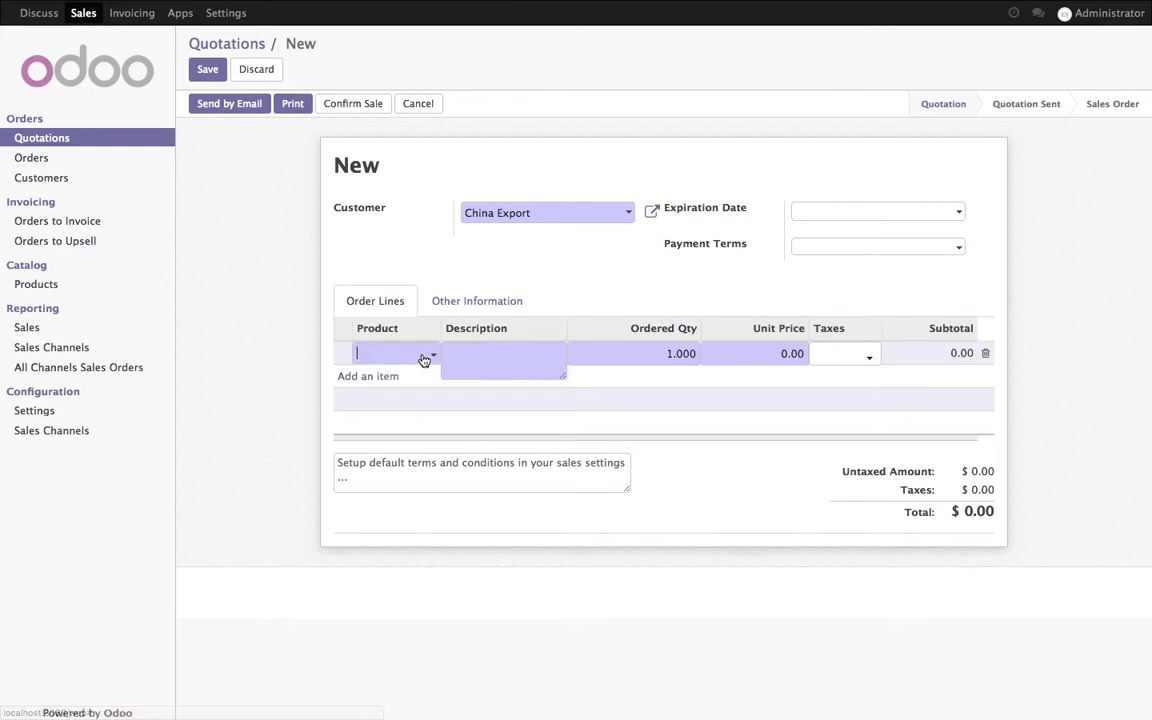
{"action": "left_click", "coordinate": [428, 356]}
{"action": "left_click", "coordinate": [428, 382]}
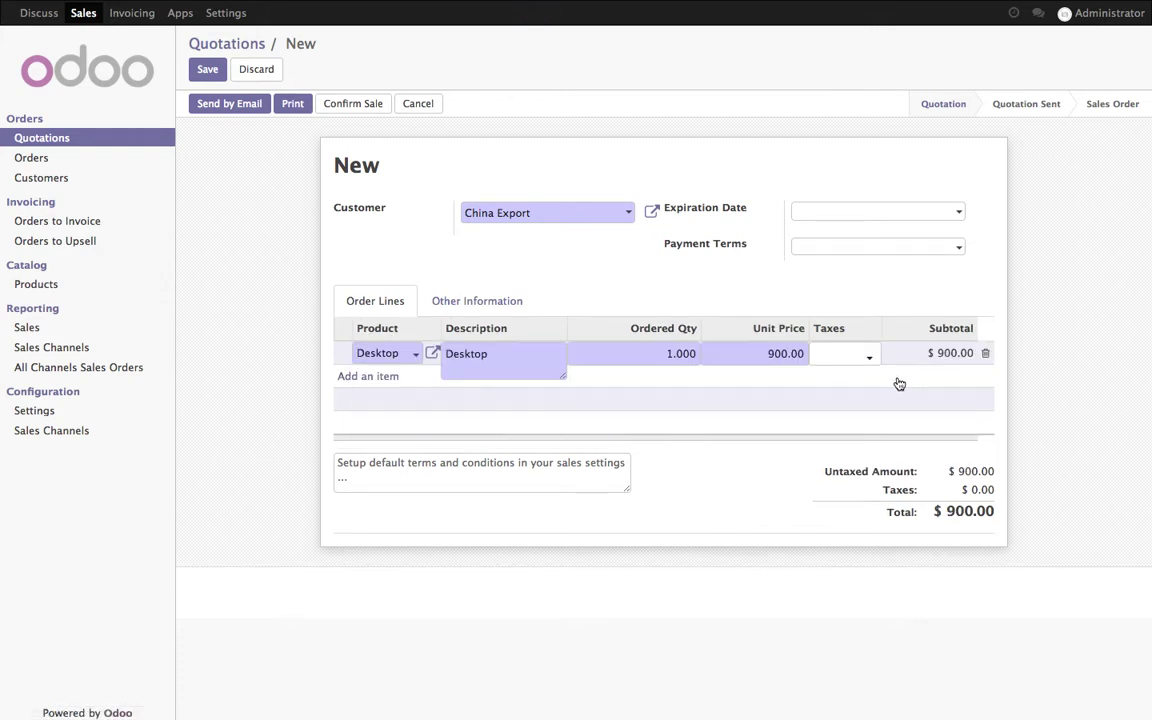
{"action": "left_click", "coordinate": [386, 377]}
{"action": "left_click", "coordinate": [401, 375]}
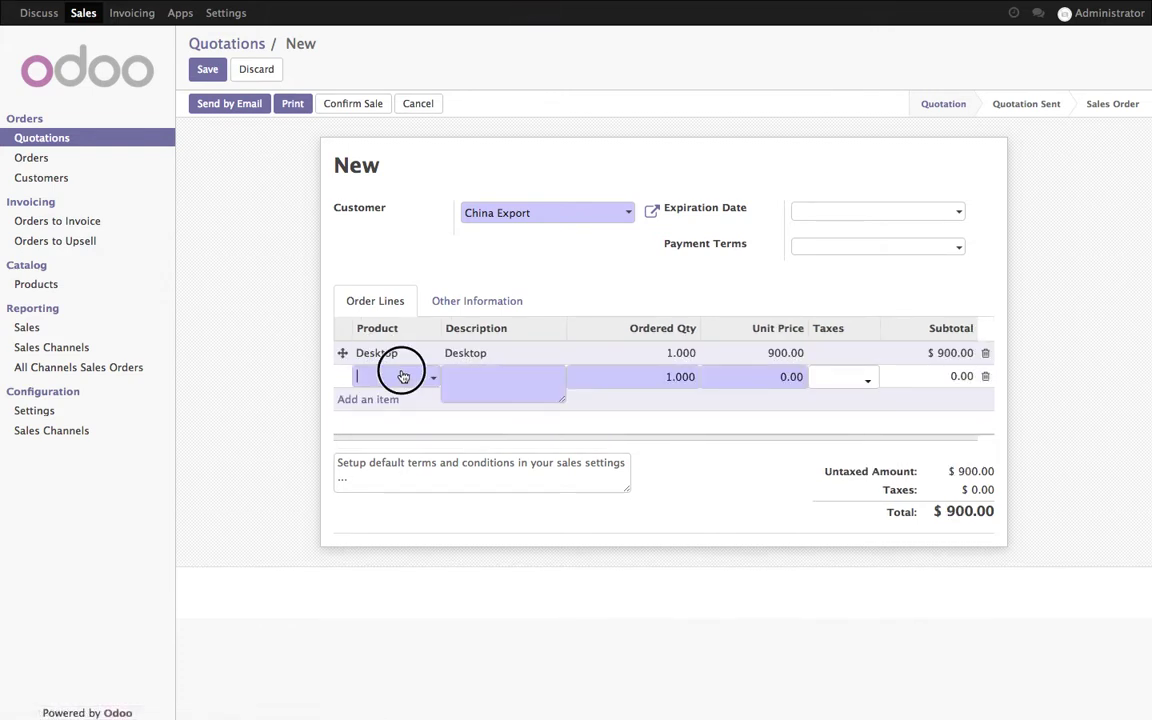
{"action": "left_click", "coordinate": [380, 420]}
{"action": "left_click", "coordinate": [766, 483]}
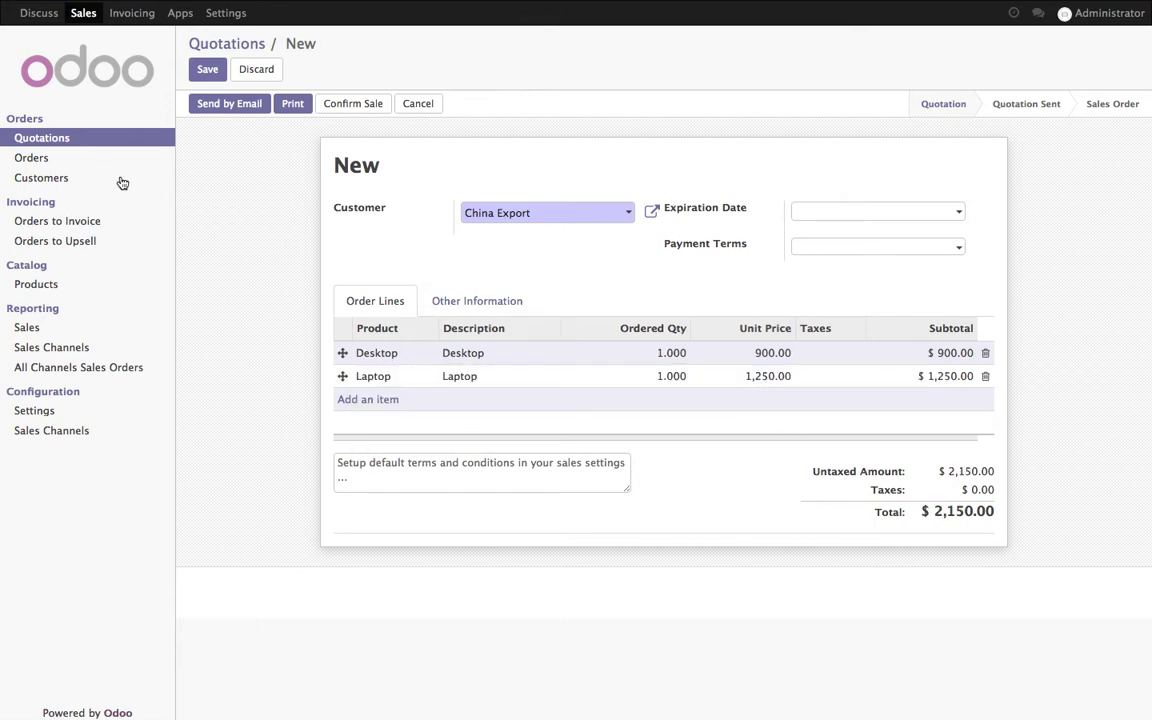
Discard the unsaved quotation and examine the Desktop product's sales and general information.
{"action": "left_click", "coordinate": [69, 286]}
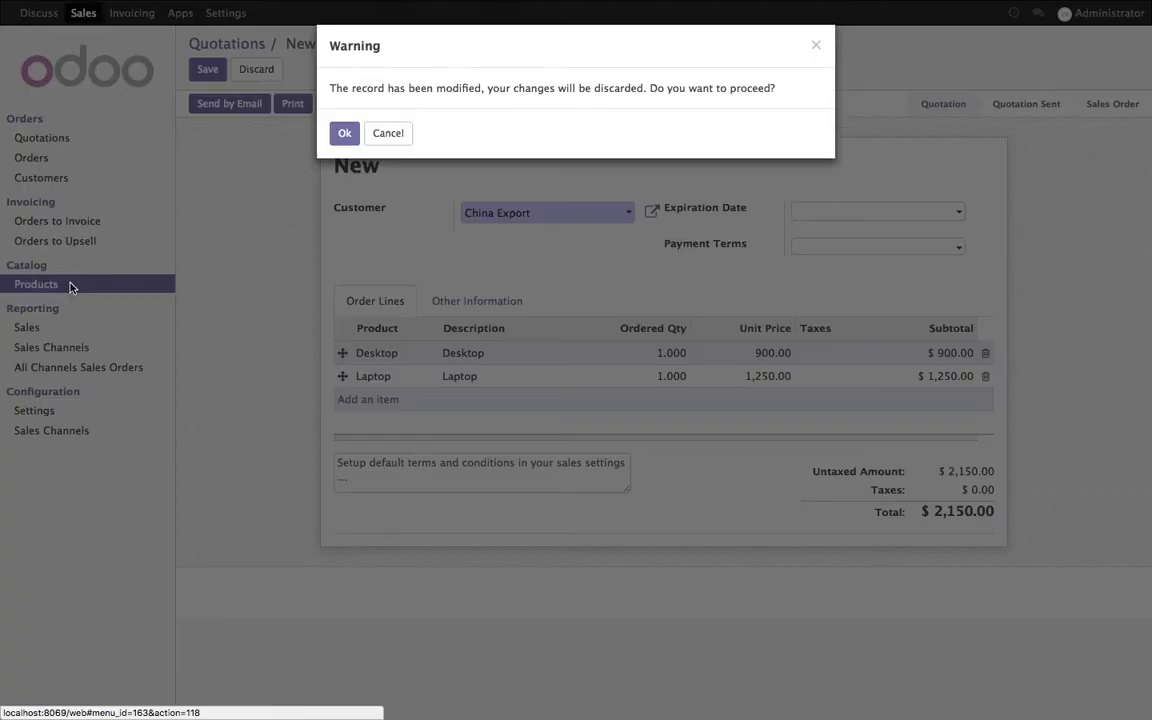
{"action": "left_click", "coordinate": [344, 135]}
{"action": "left_click", "coordinate": [342, 142]}
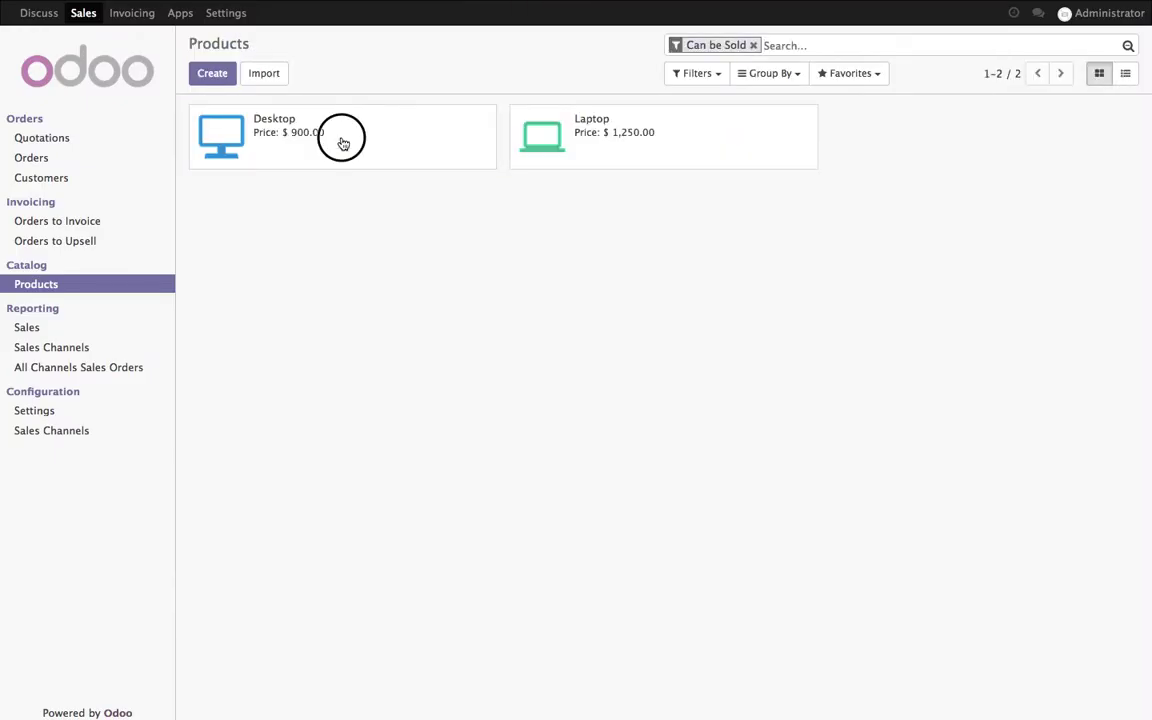
{"action": "left_click", "coordinate": [504, 242]}
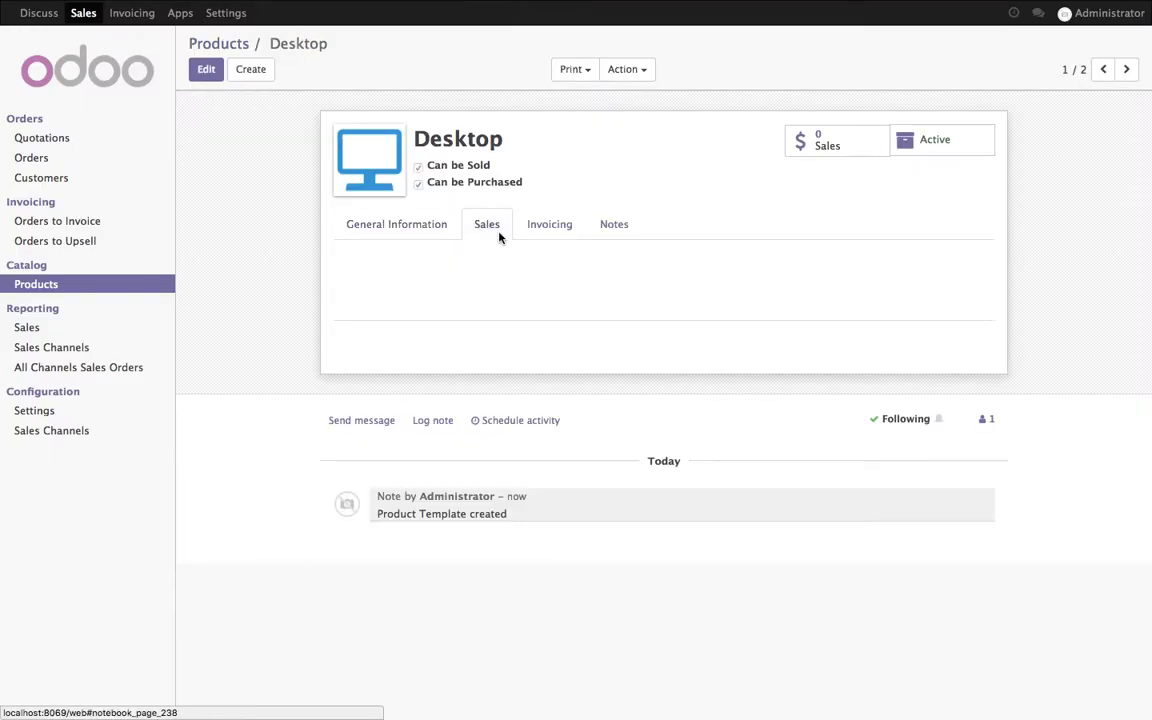
{"action": "left_click", "coordinate": [406, 233]}
Enable Multiple Sales Prices per Product in the sales settings with the multiple prices per product option, and save.
{"action": "left_click", "coordinate": [35, 411]}
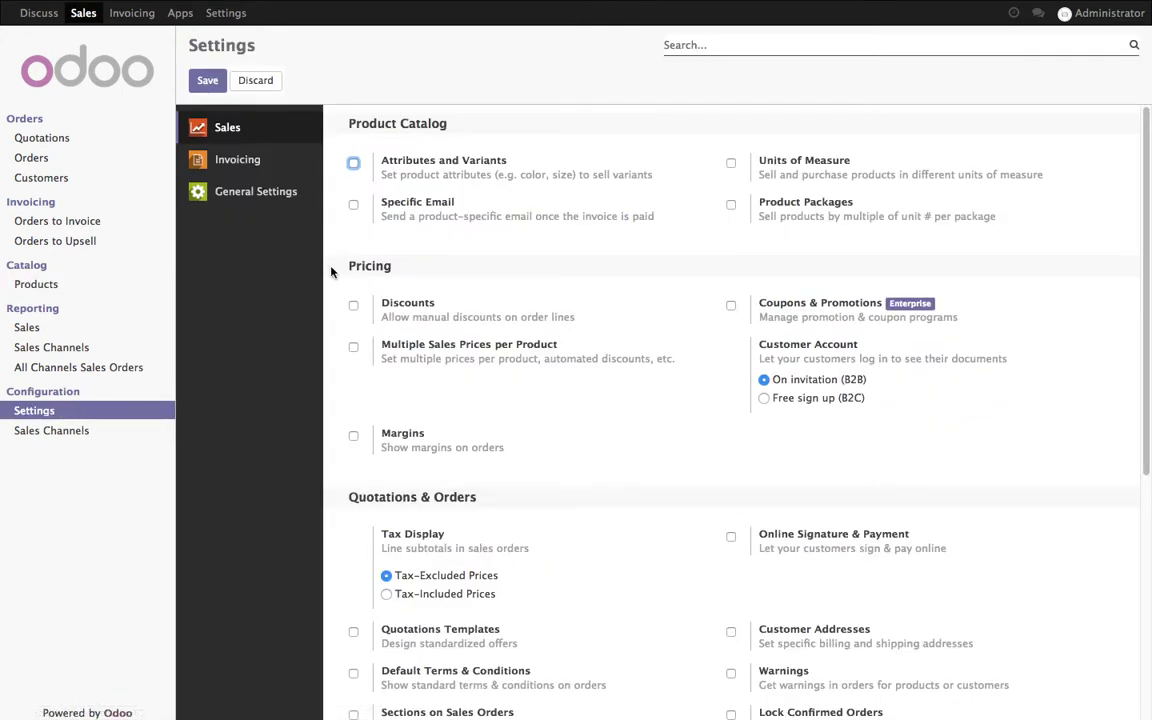
{"action": "scroll", "coordinate": [445, 447], "scroll_direction": "down", "scroll_amount": 5}
{"action": "scroll", "coordinate": [445, 447], "scroll_direction": "up", "scroll_amount": 5}
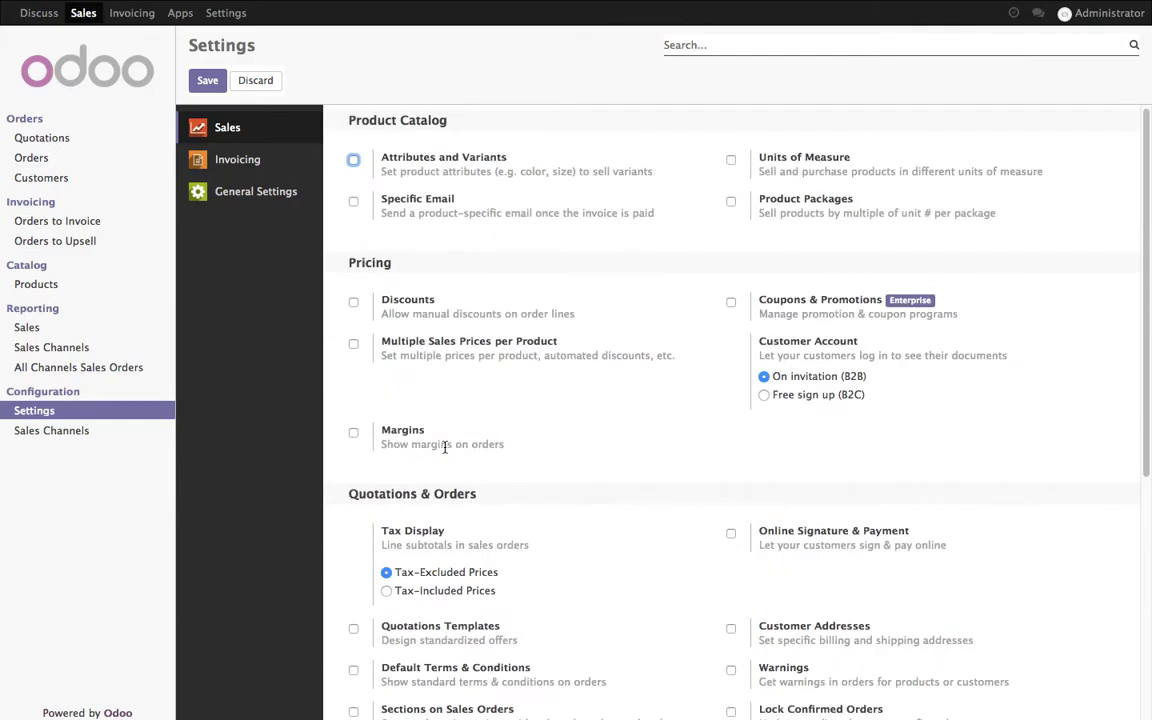
{"action": "left_click", "coordinate": [425, 345]}
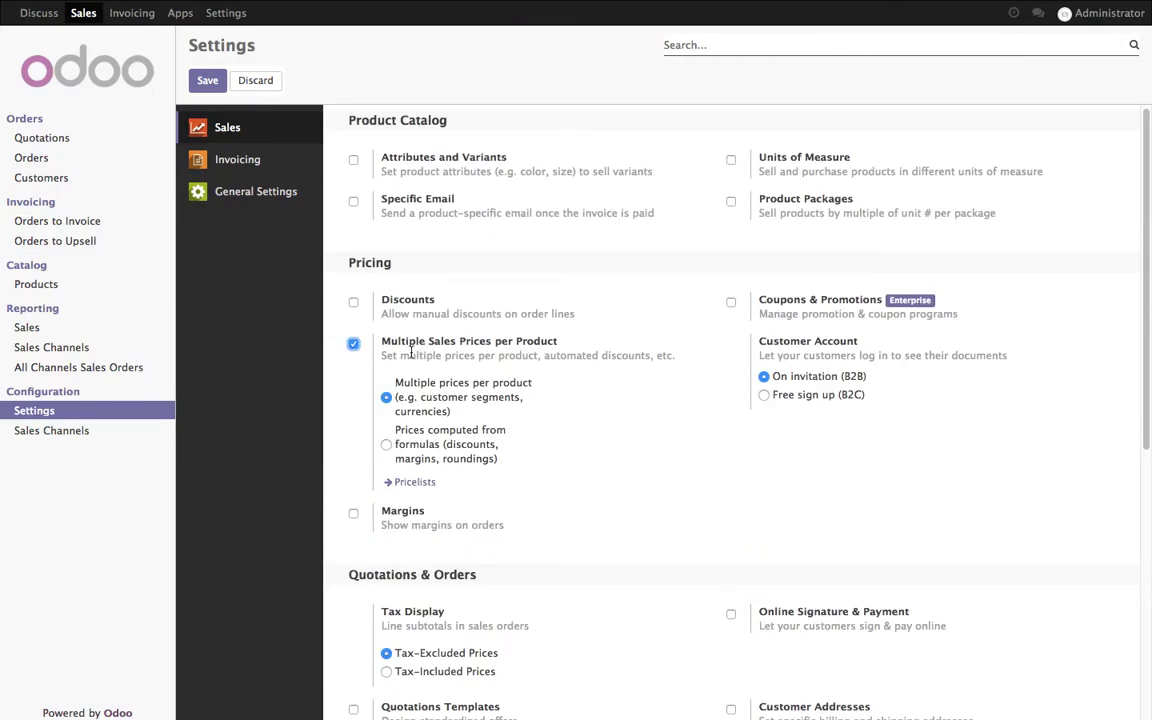
{"action": "triple_click", "coordinate": [478, 405]}
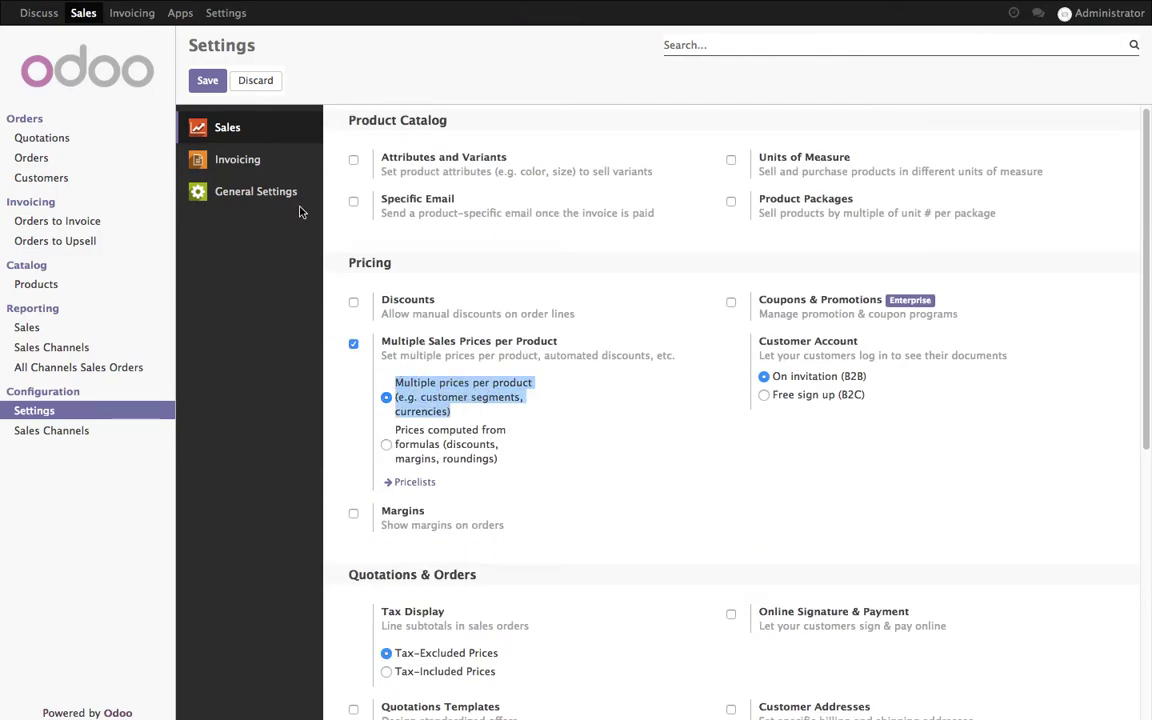
{"action": "left_click", "coordinate": [209, 82]}
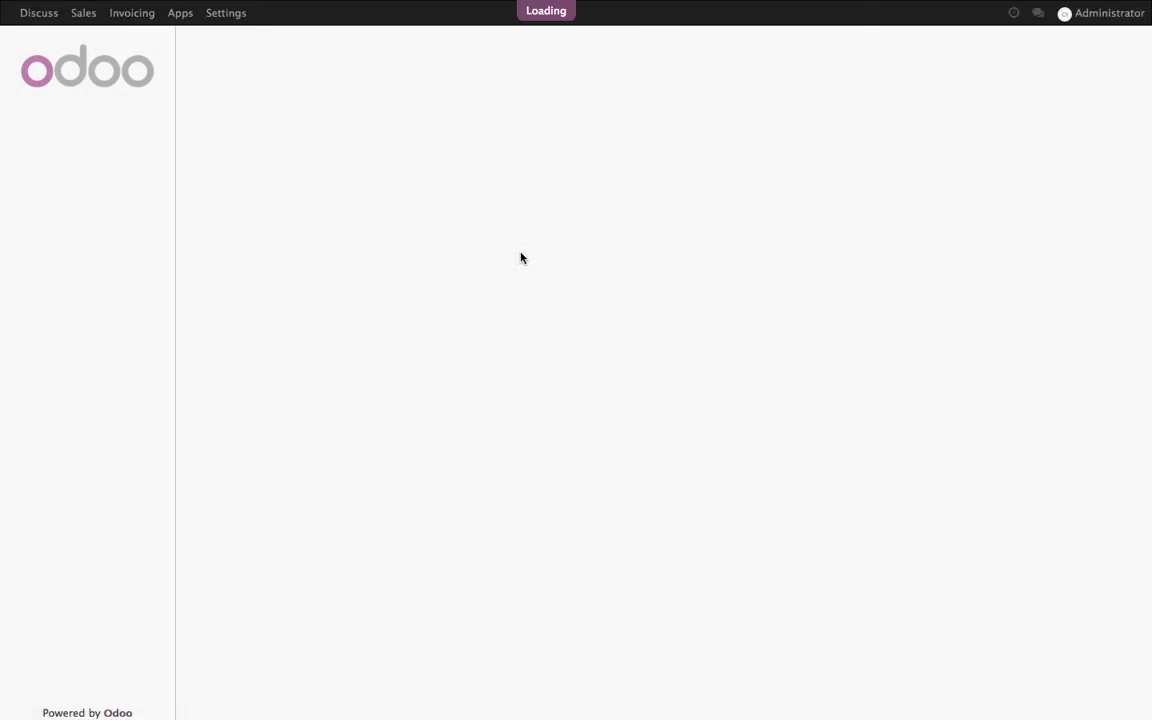
Open the Public Pricelist in the sales catalog and examine its name and country groups in view and edit mode.
{"action": "left_click", "coordinate": [85, 13]}
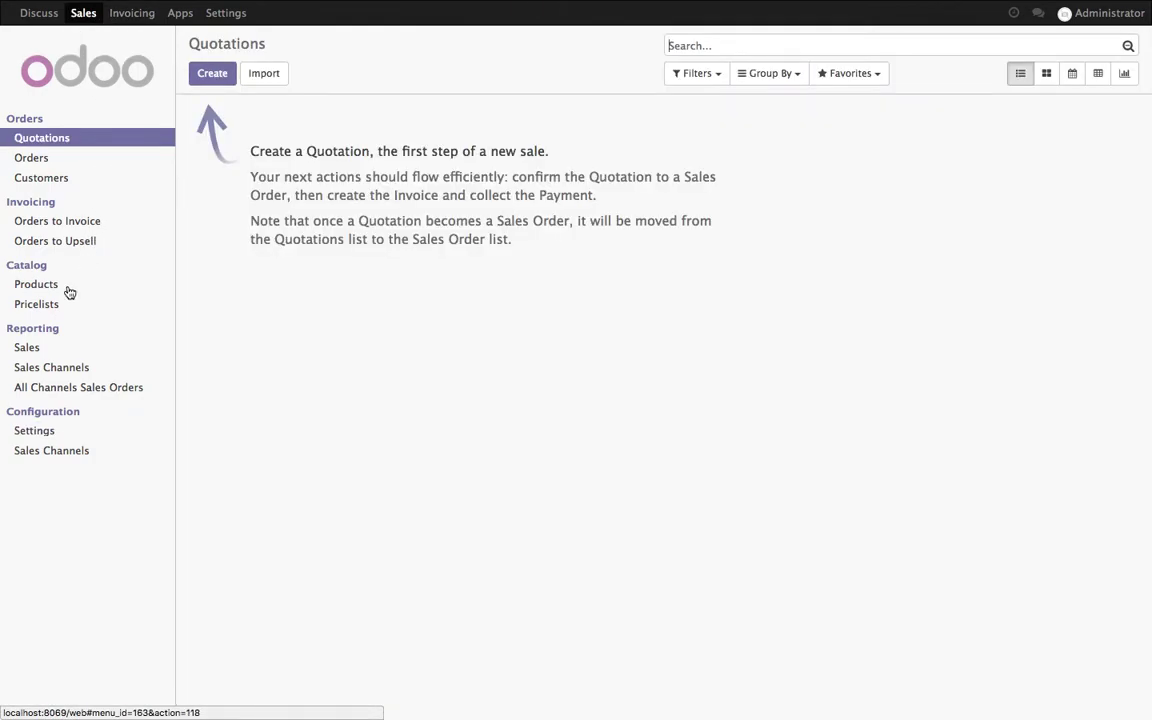
{"action": "left_click", "coordinate": [65, 308]}
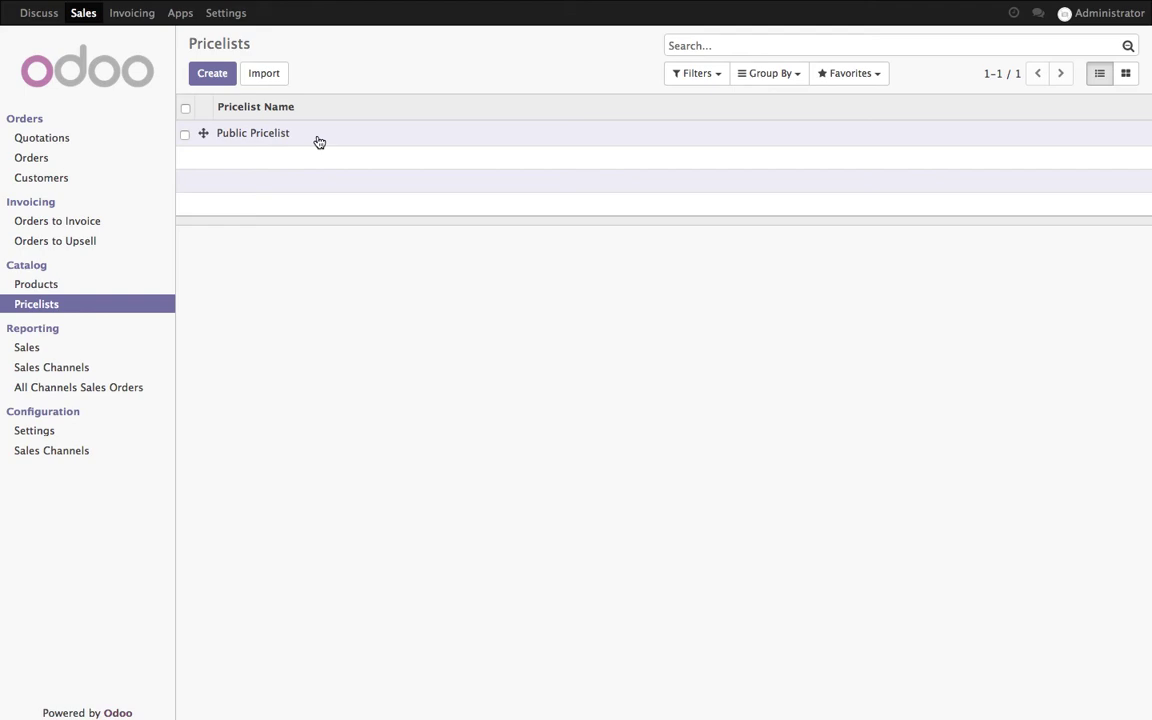
{"action": "left_click", "coordinate": [237, 144]}
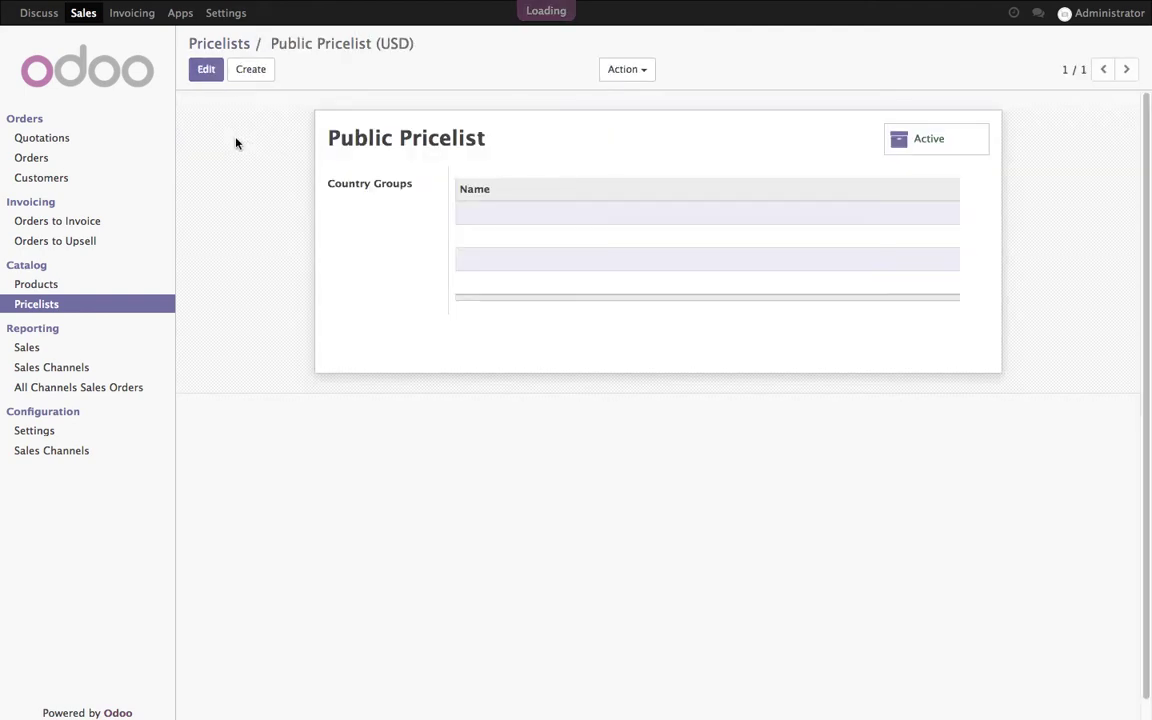
{"action": "left_click", "coordinate": [208, 77]}
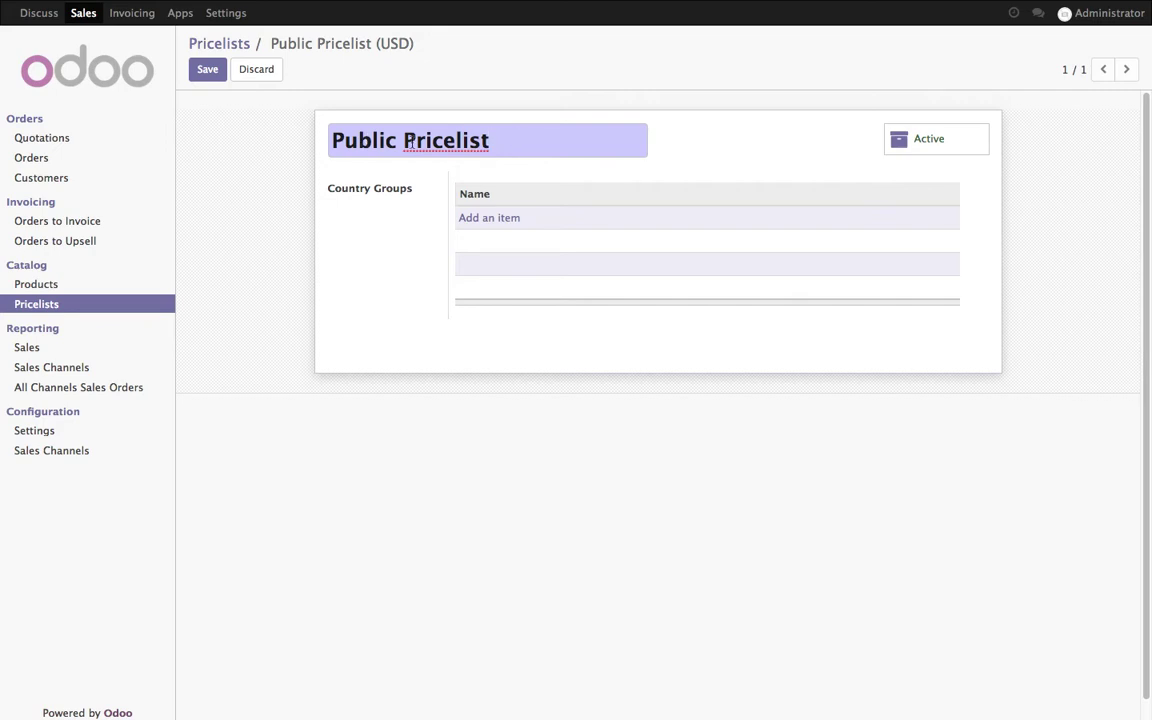
{"action": "left_click_drag", "start_coordinate": [398, 141], "coordinate": [222, 144]}
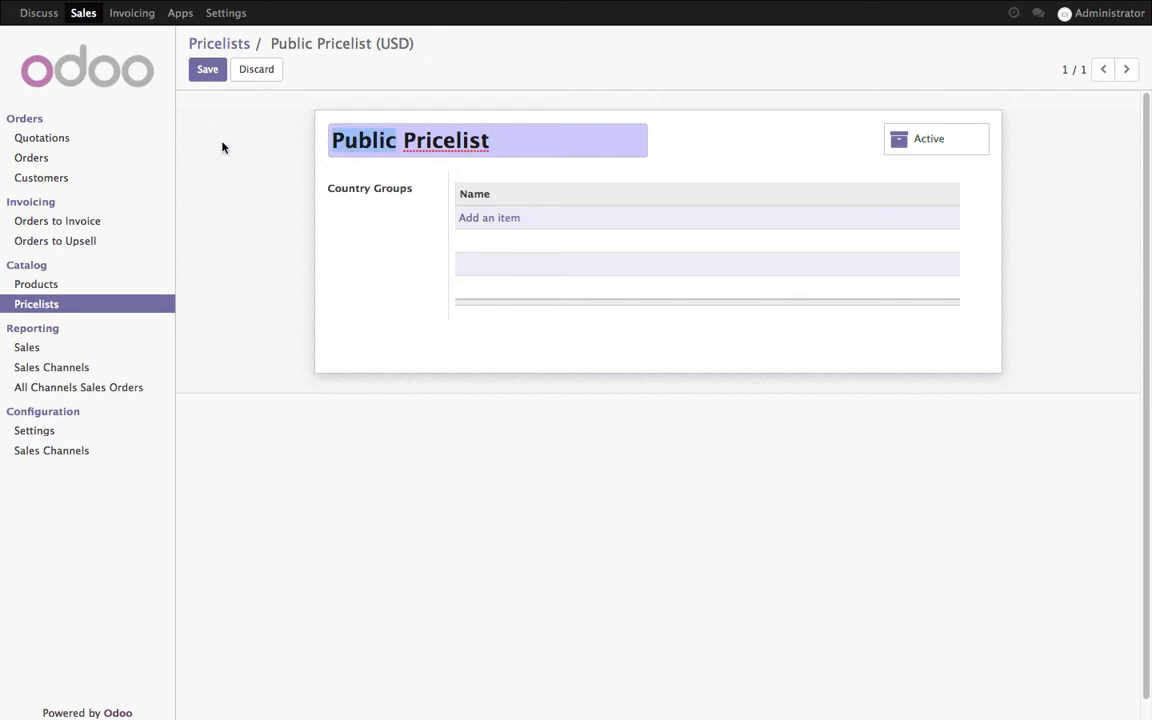
{"action": "left_click", "coordinate": [206, 70]}
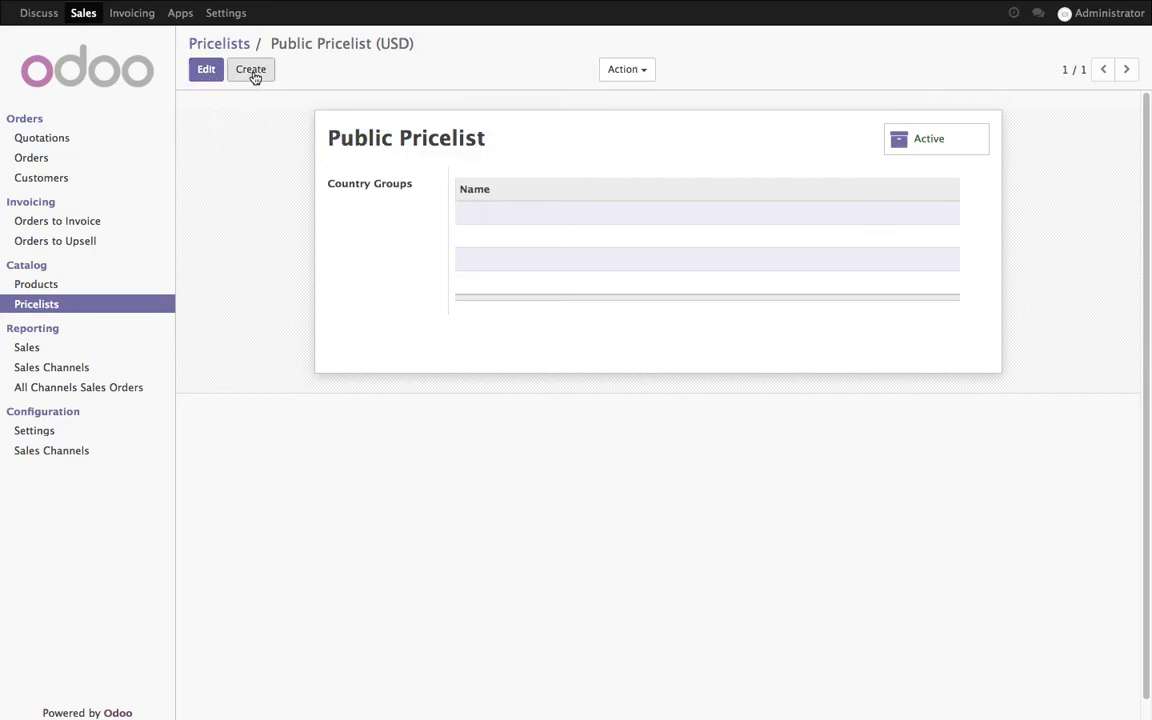
Create a new pricelist named Retailer Pricelist and save it.
{"action": "left_click", "coordinate": [253, 74]}
{"action": "type", "text": "R"}
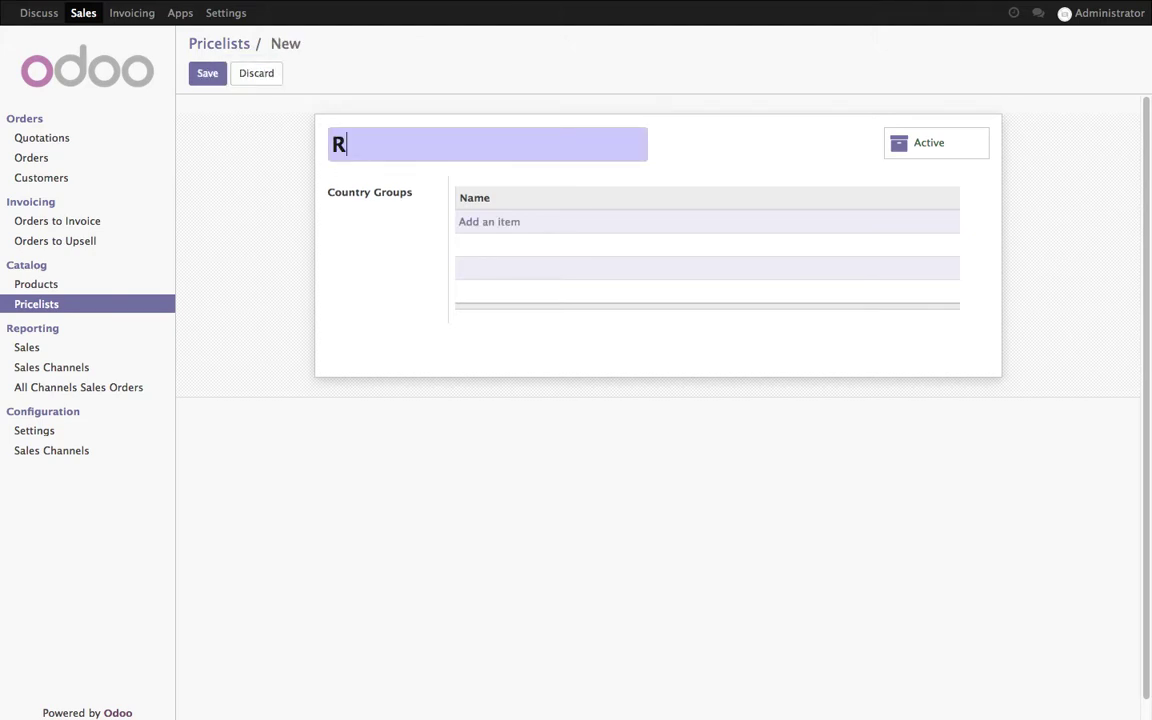
{"action": "type", "text": "etailer "}
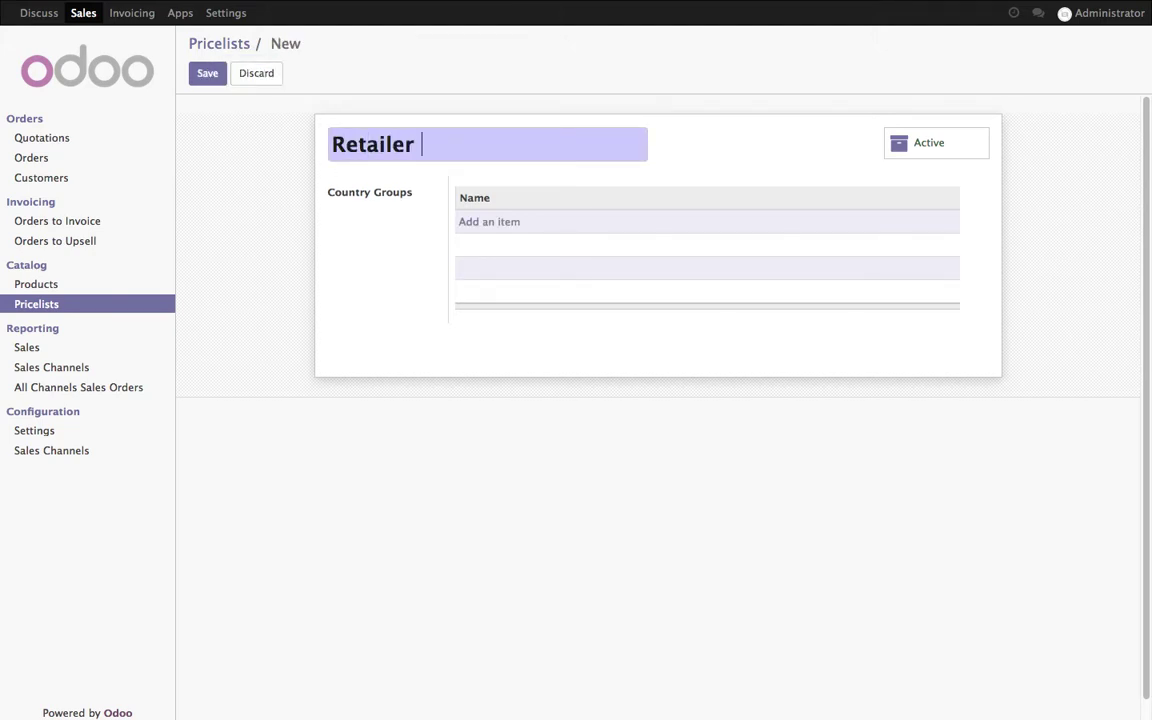
{"action": "type", "text": "Pricelist"}
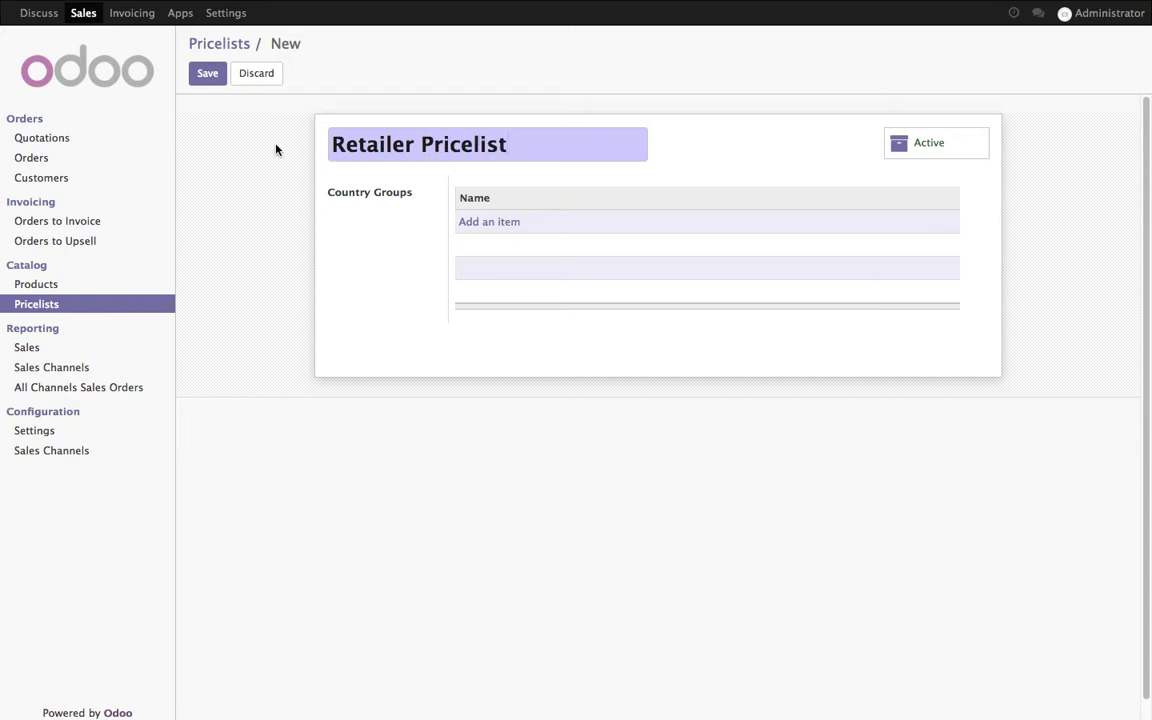
{"action": "left_click", "coordinate": [208, 73]}
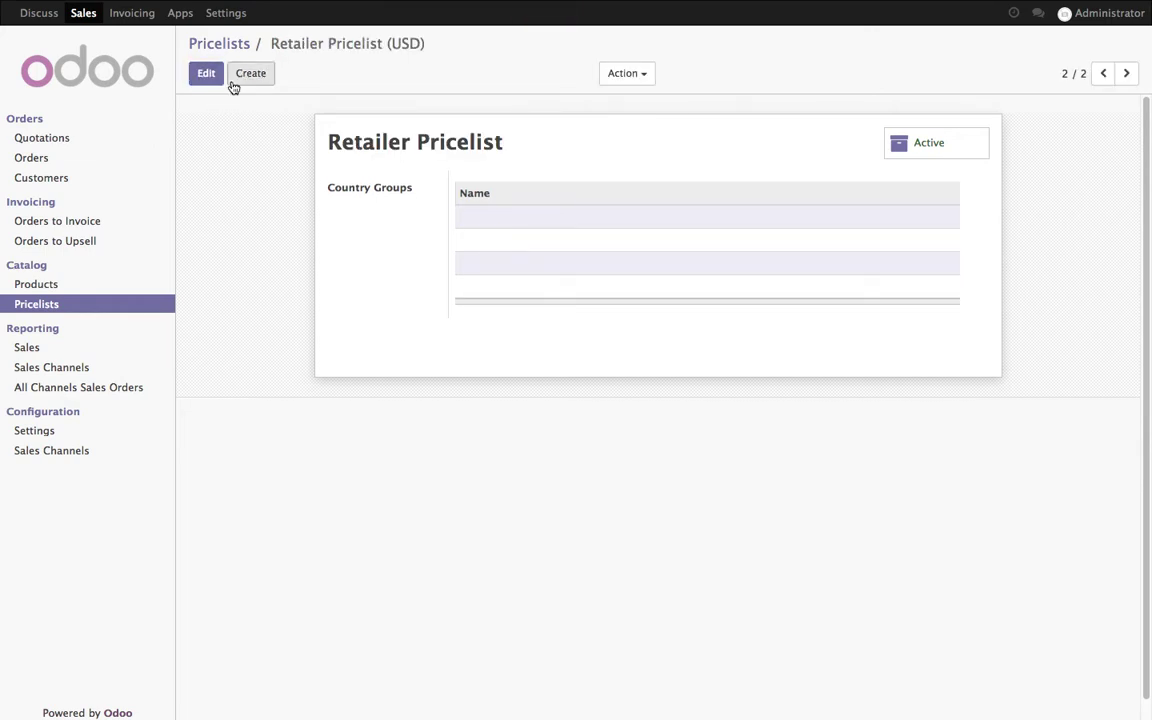
Create and save another pricelist named Distributor Pricelist, and return to the list of pricelists.
{"action": "left_click", "coordinate": [233, 87]}
{"action": "type", "text": "Distributor "}
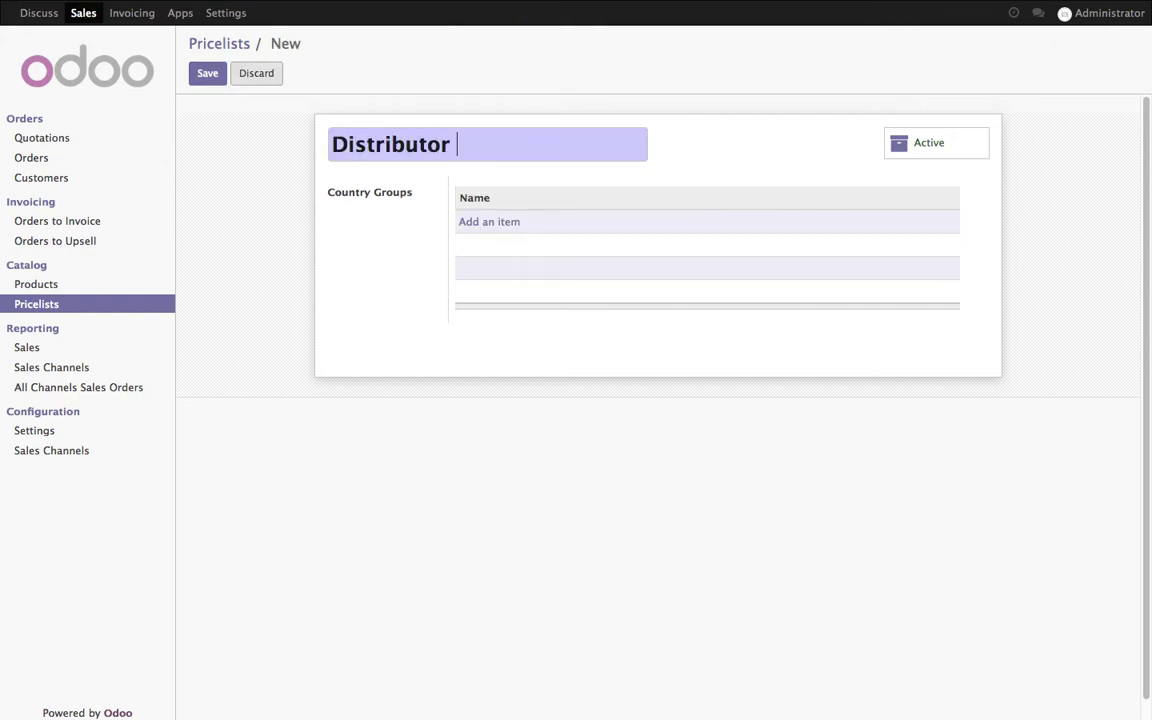
{"action": "type", "text": "Pricelist"}
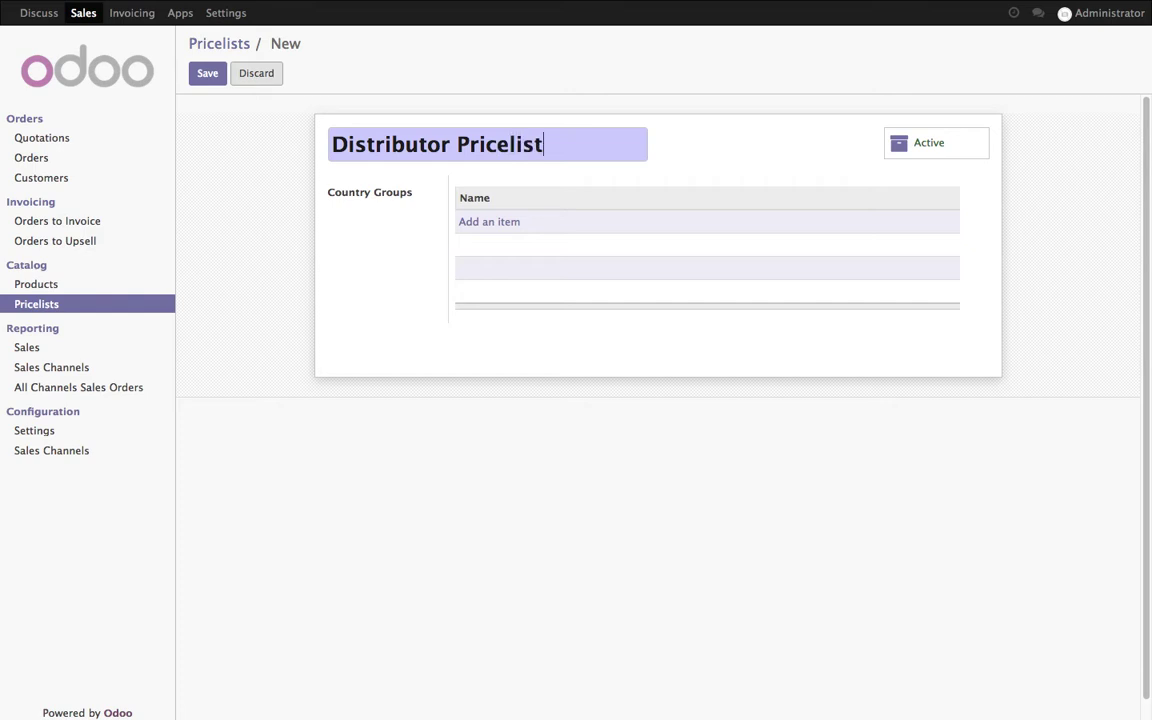
{"action": "left_click", "coordinate": [207, 73]}
{"action": "left_click", "coordinate": [243, 43]}
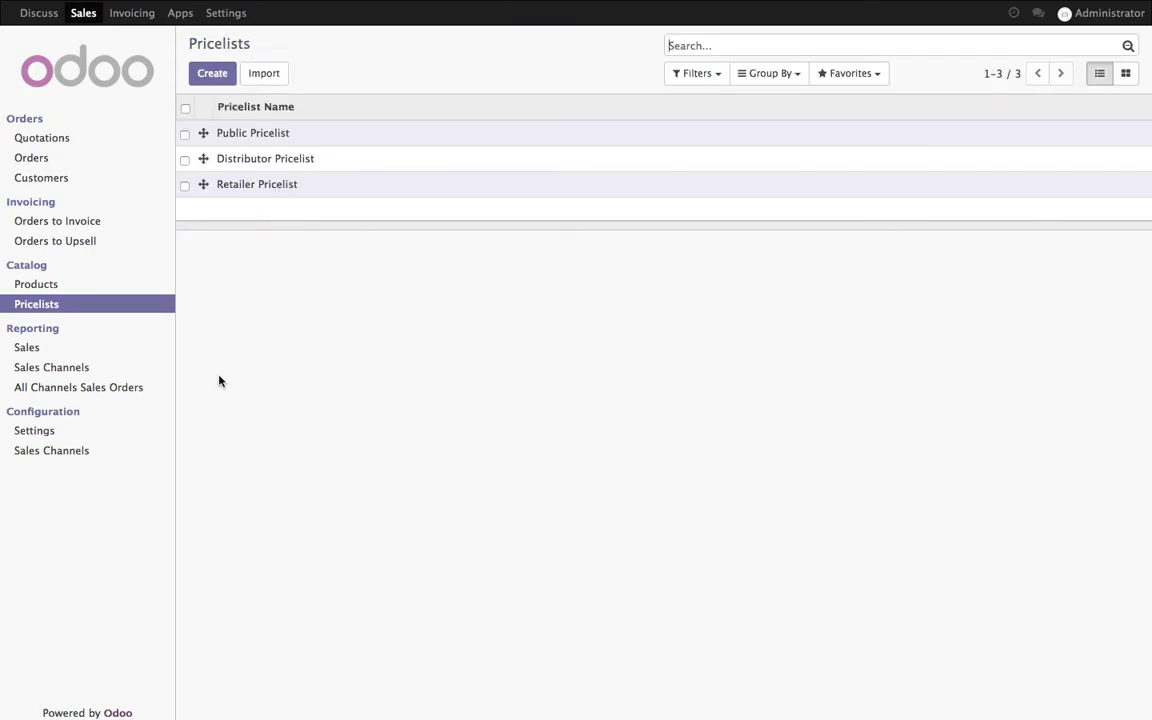
Edit the Desktop product and add a Retailer Pricelist (USD) pricing line with a price of 900.
{"action": "left_click", "coordinate": [67, 290]}
{"action": "left_click", "coordinate": [280, 162]}
{"action": "left_click", "coordinate": [206, 70]}
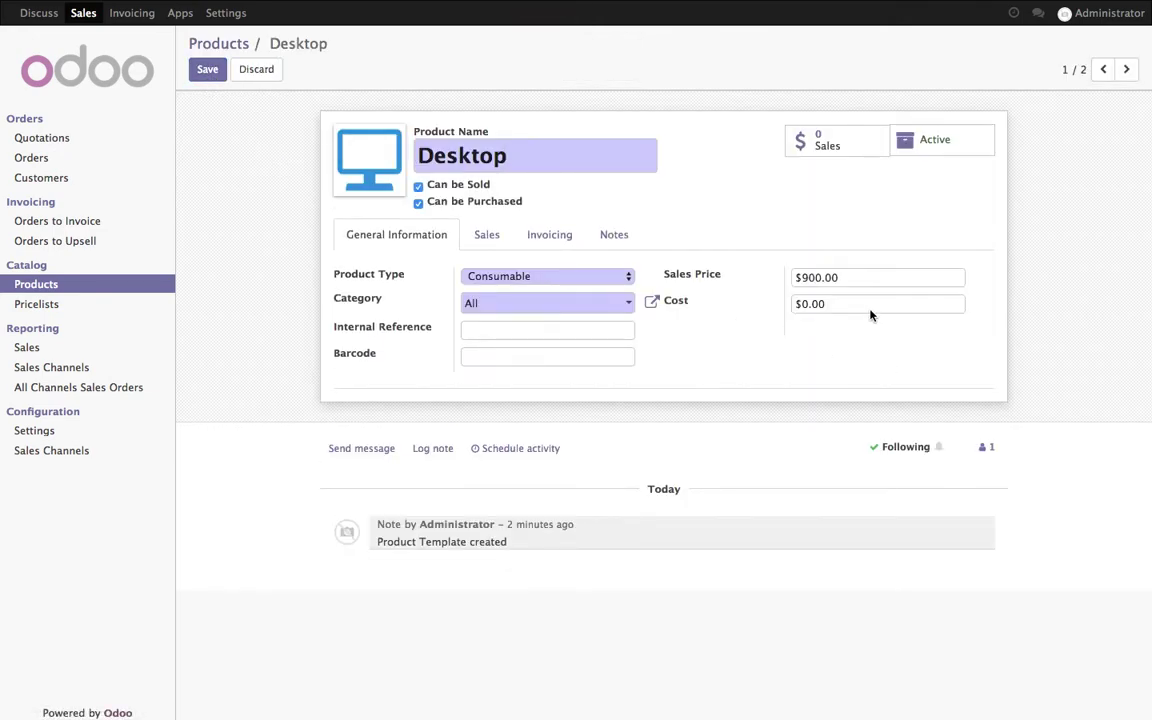
{"action": "double_click", "coordinate": [836, 277]}
{"action": "left_click", "coordinate": [487, 236]}
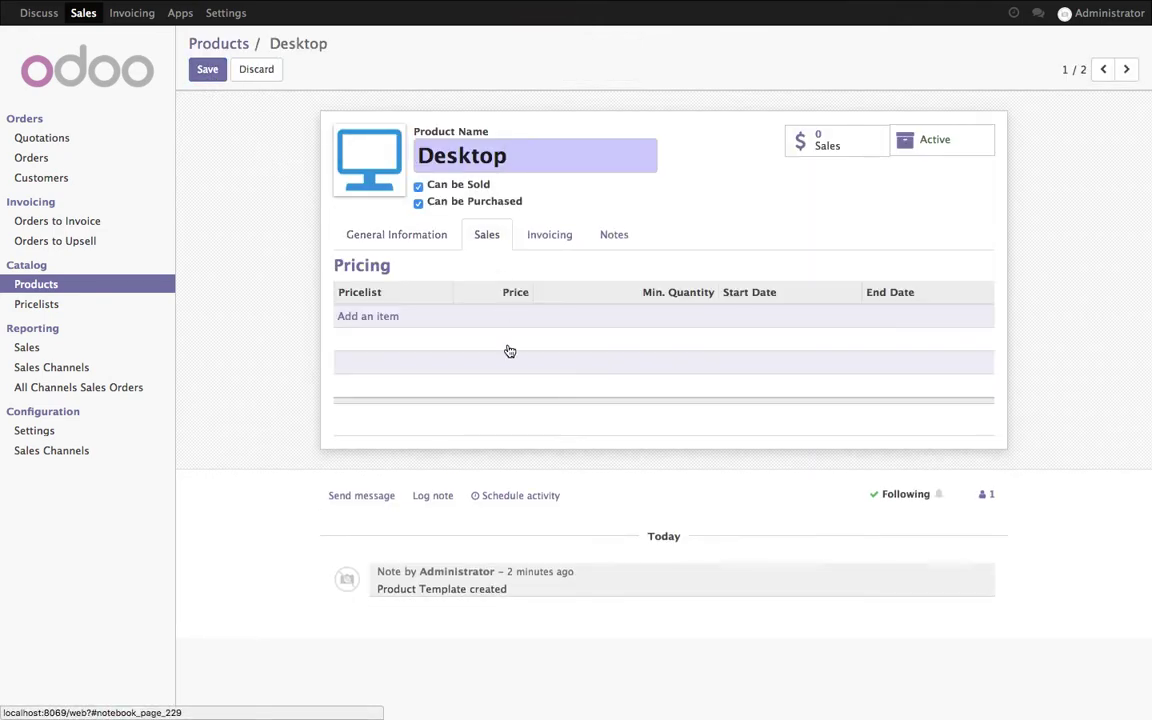
{"action": "left_click", "coordinate": [360, 320]}
{"action": "left_click", "coordinate": [412, 322]}
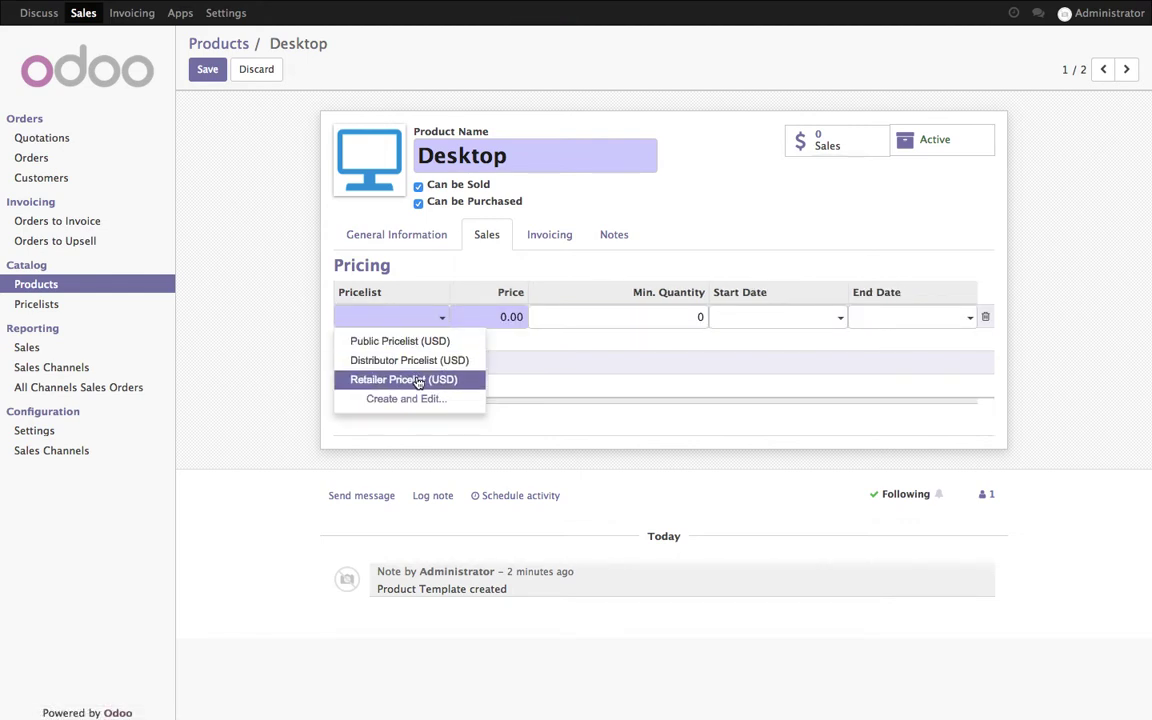
{"action": "left_click", "coordinate": [418, 381]}
{"action": "left_click", "coordinate": [496, 316]}
{"action": "type", "text": "900"}
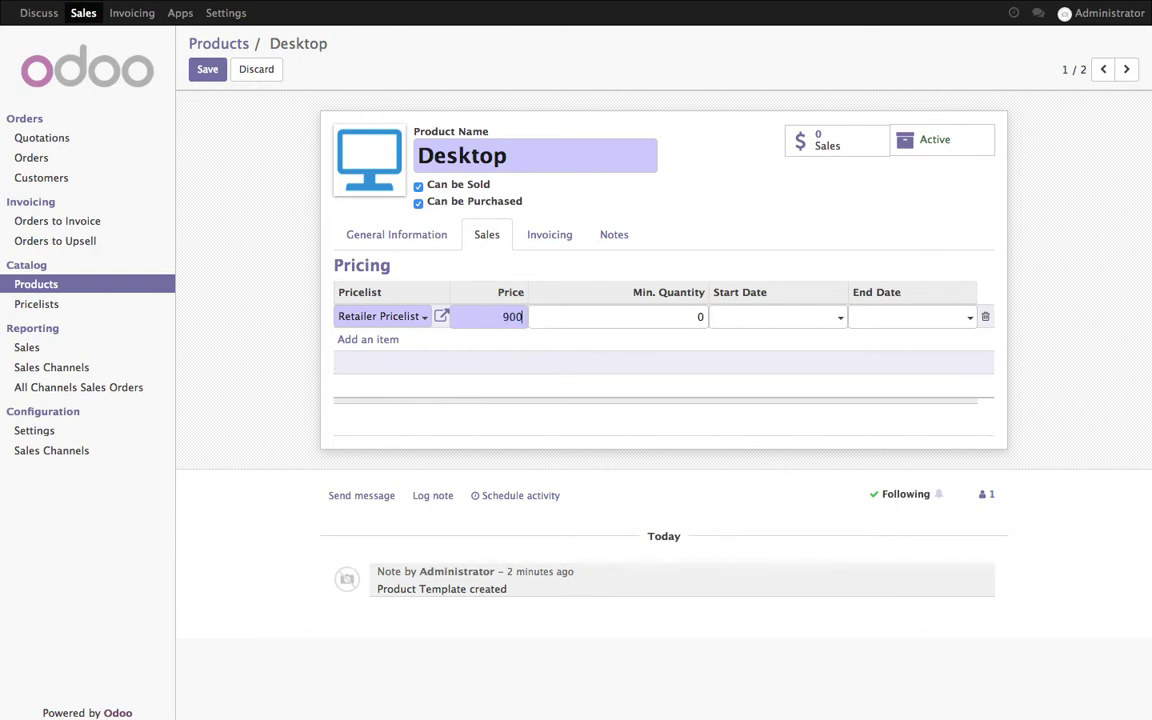
{"action": "key", "text": "Return"}
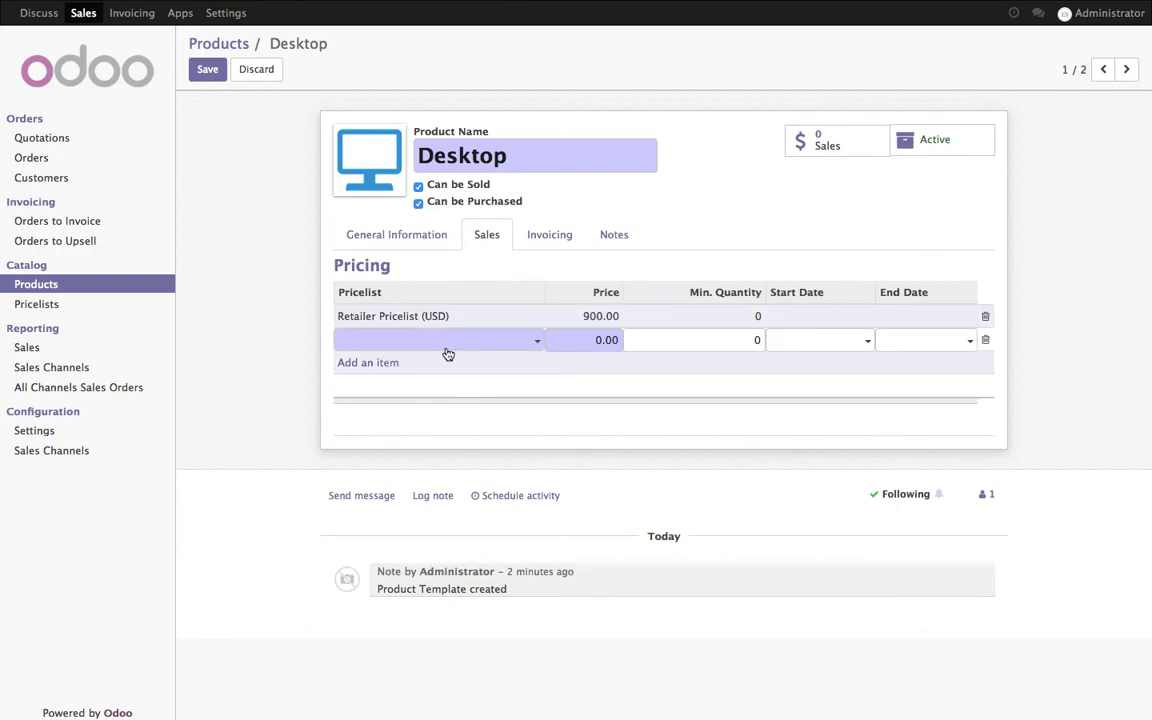
Add a Distributor Pricelist (USD) pricing line to the Desktop product with price 680 and minimum quantity 5.
{"action": "left_click", "coordinate": [442, 342]}
{"action": "left_click", "coordinate": [442, 383]}
{"action": "left_click", "coordinate": [621, 340]}
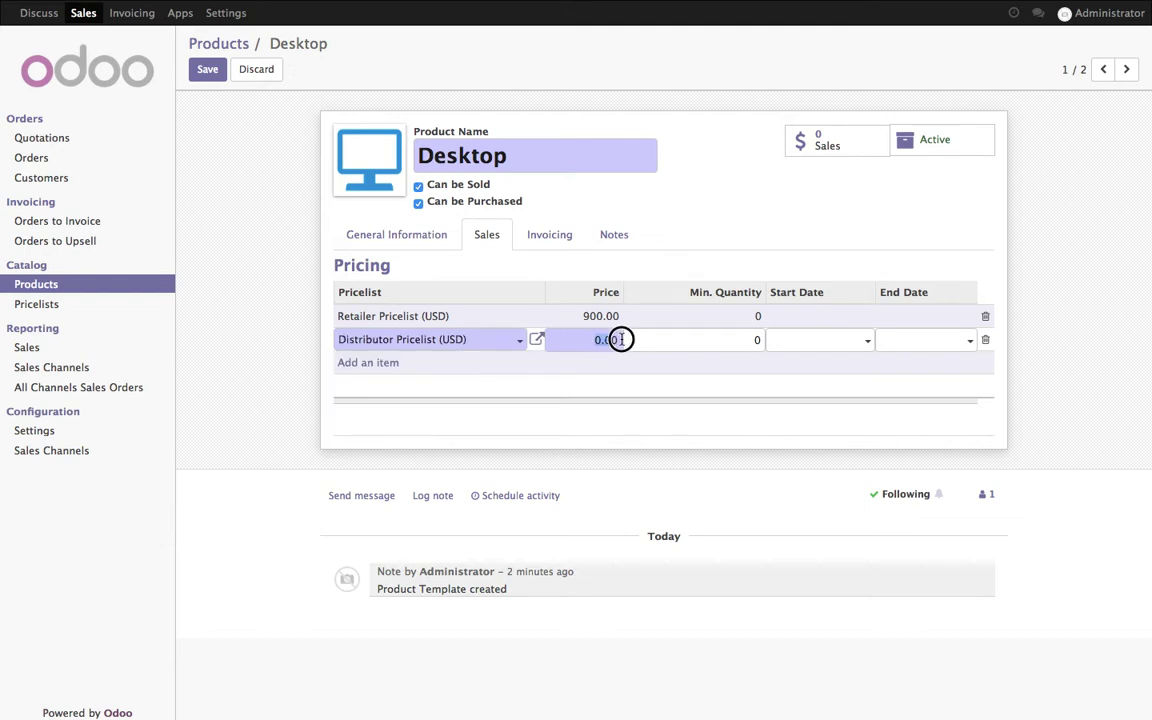
{"action": "type", "text": "680"}
{"action": "left_click", "coordinate": [771, 336]}
{"action": "left_click", "coordinate": [771, 344]}
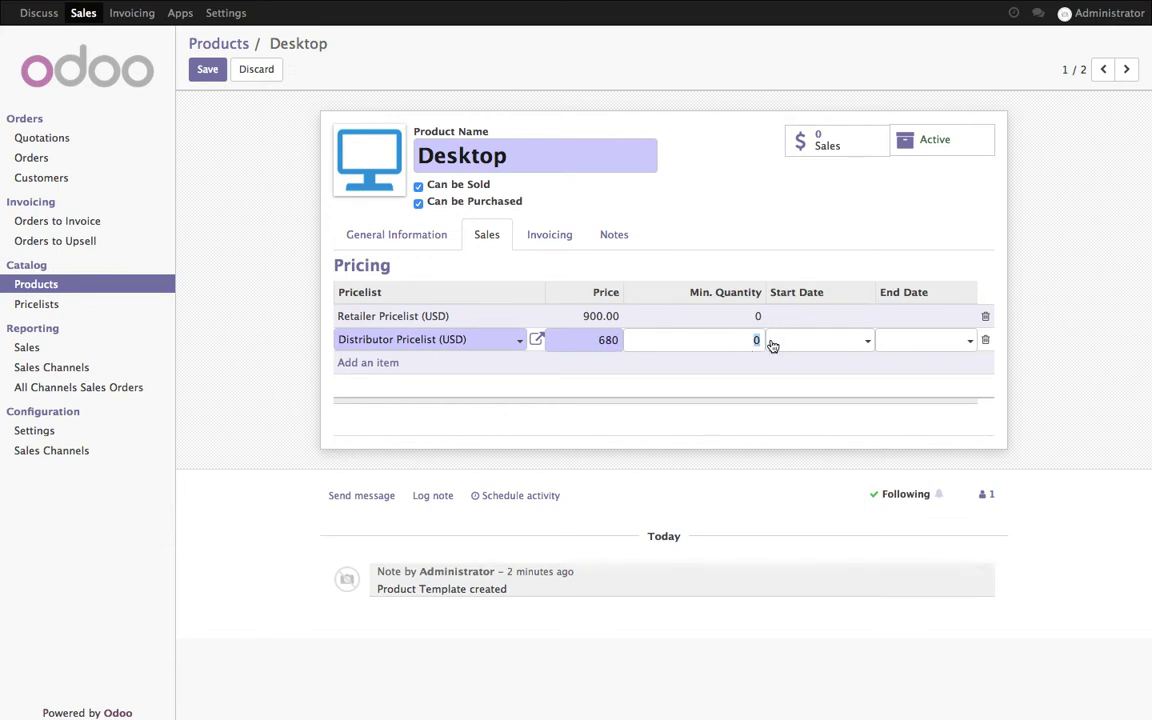
{"action": "type", "text": "5"}
{"action": "left_click", "coordinate": [1018, 391]}
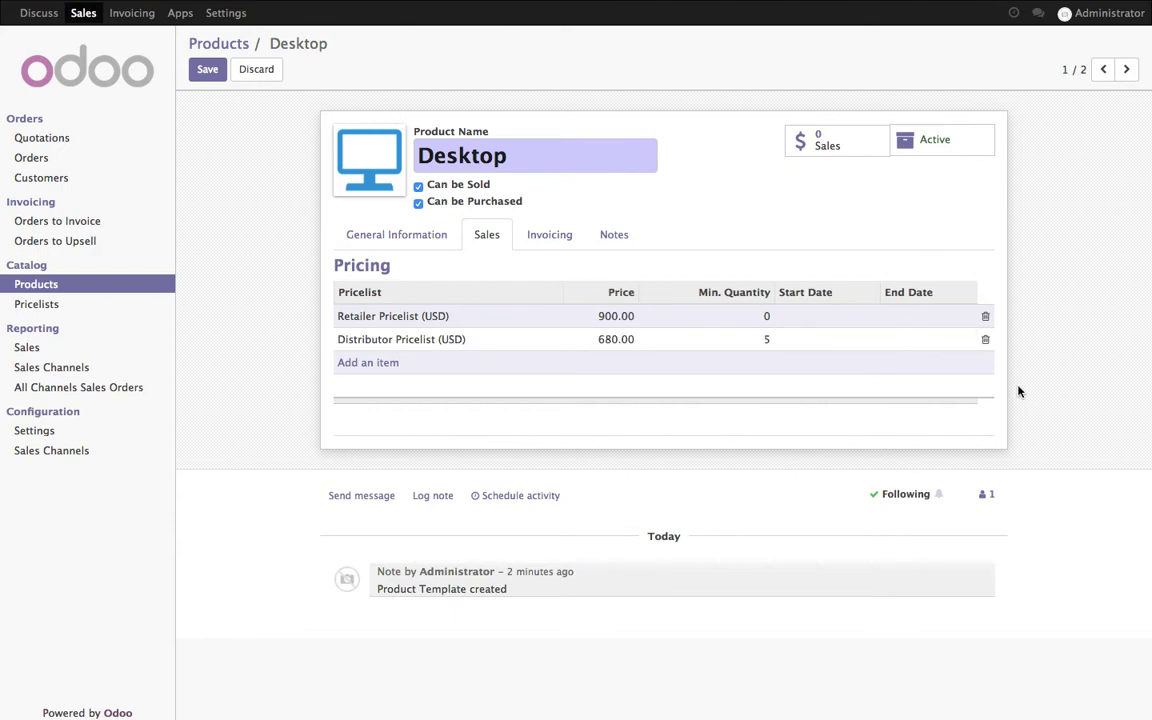
Set the minimum quantity of Desktop's Retailer Pricelist line to 1 and save the product.
{"action": "left_click", "coordinate": [752, 316]}
{"action": "left_click", "coordinate": [1068, 340]}
{"action": "left_click", "coordinate": [207, 72]}
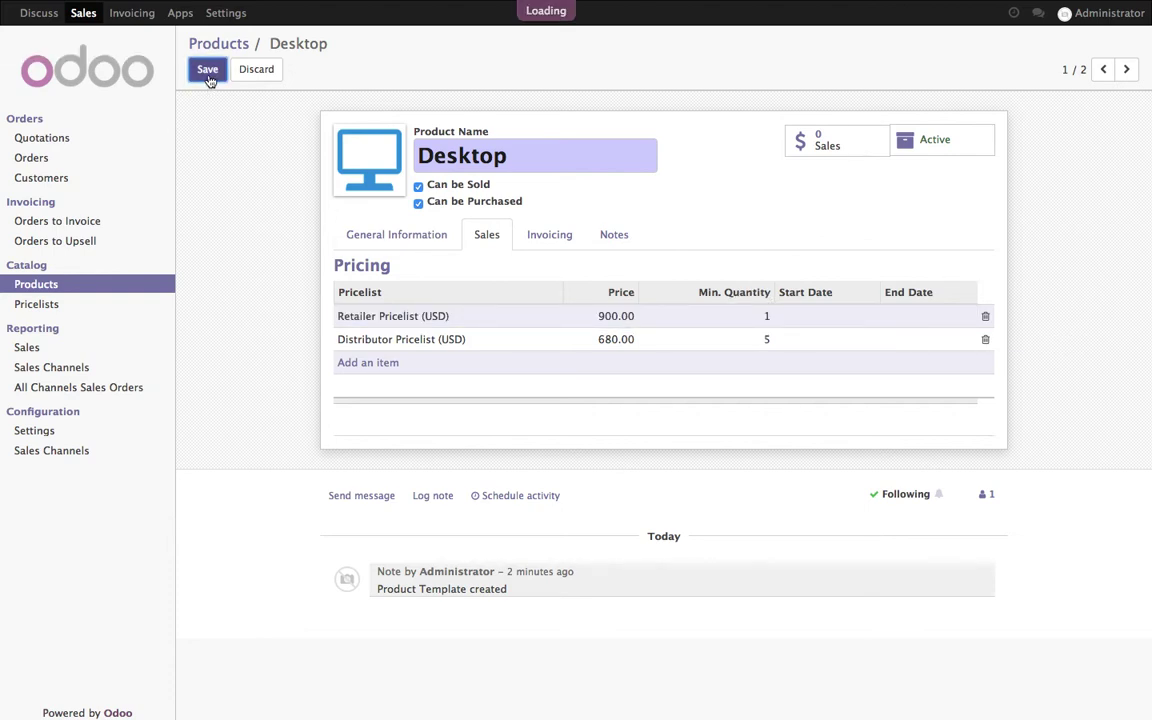
Edit the Laptop product and add a Retailer Pricelist (USD) pricing line with price 1250 and minimum quantity 1.
{"action": "left_click", "coordinate": [224, 46]}
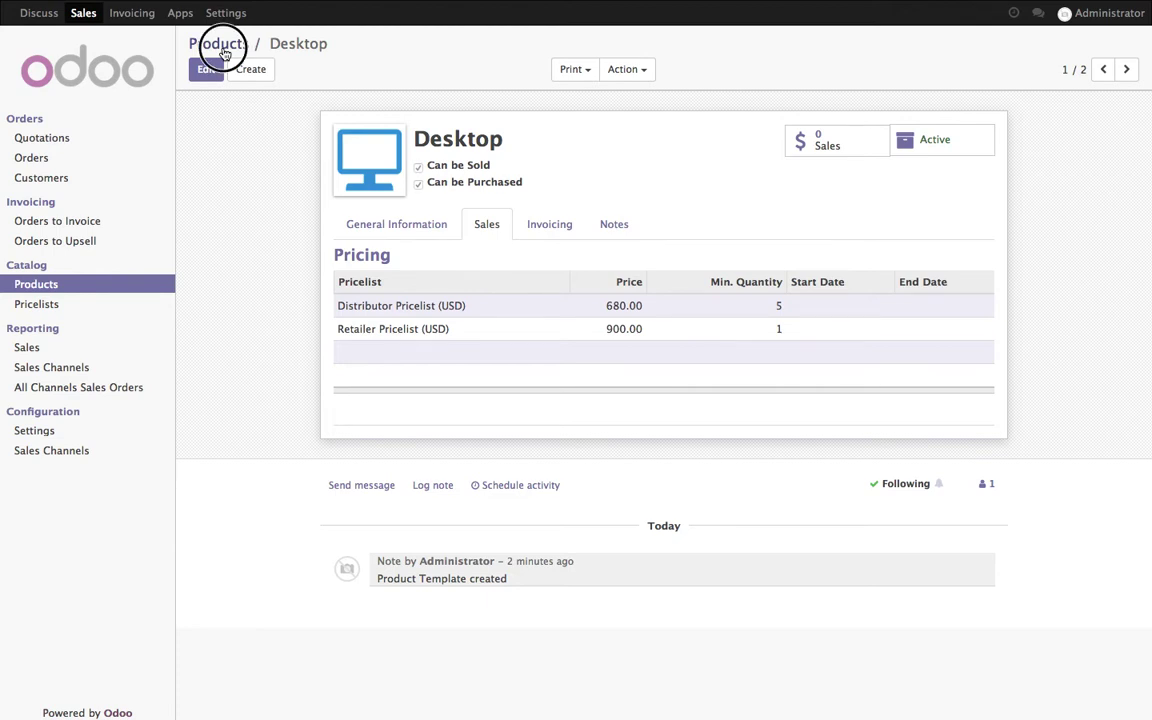
{"action": "left_click", "coordinate": [568, 159]}
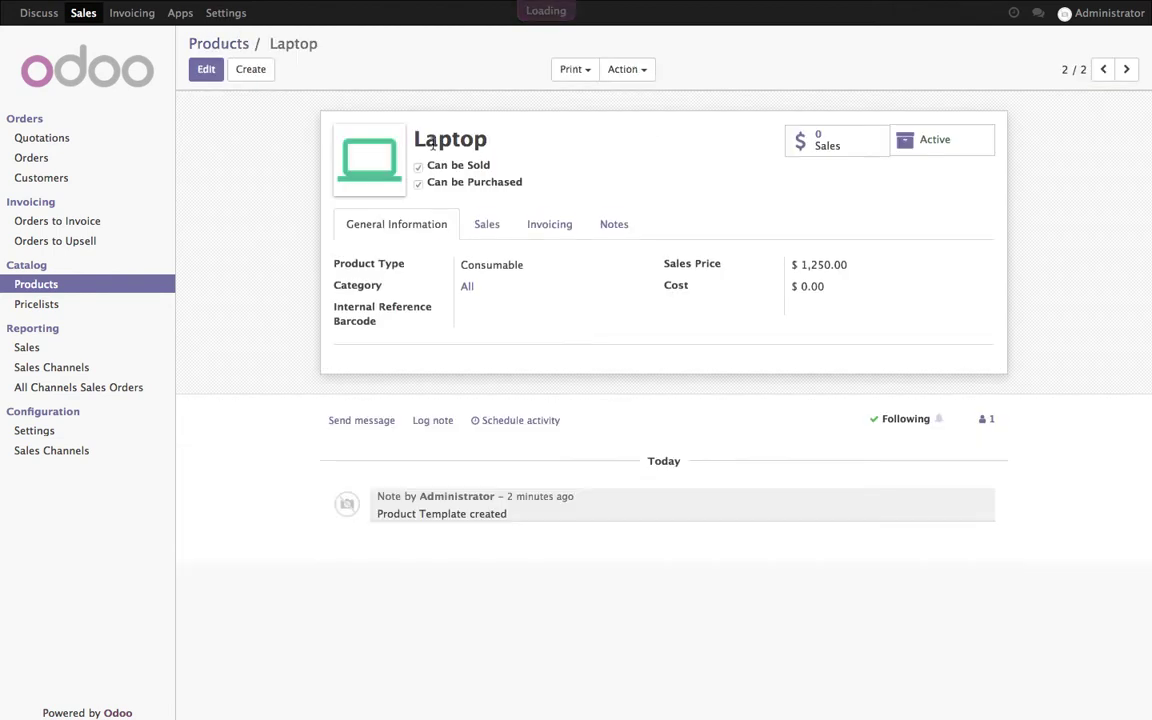
{"action": "left_click", "coordinate": [207, 69]}
{"action": "left_click", "coordinate": [487, 240]}
{"action": "left_click", "coordinate": [386, 314]}
{"action": "left_click", "coordinate": [424, 316]}
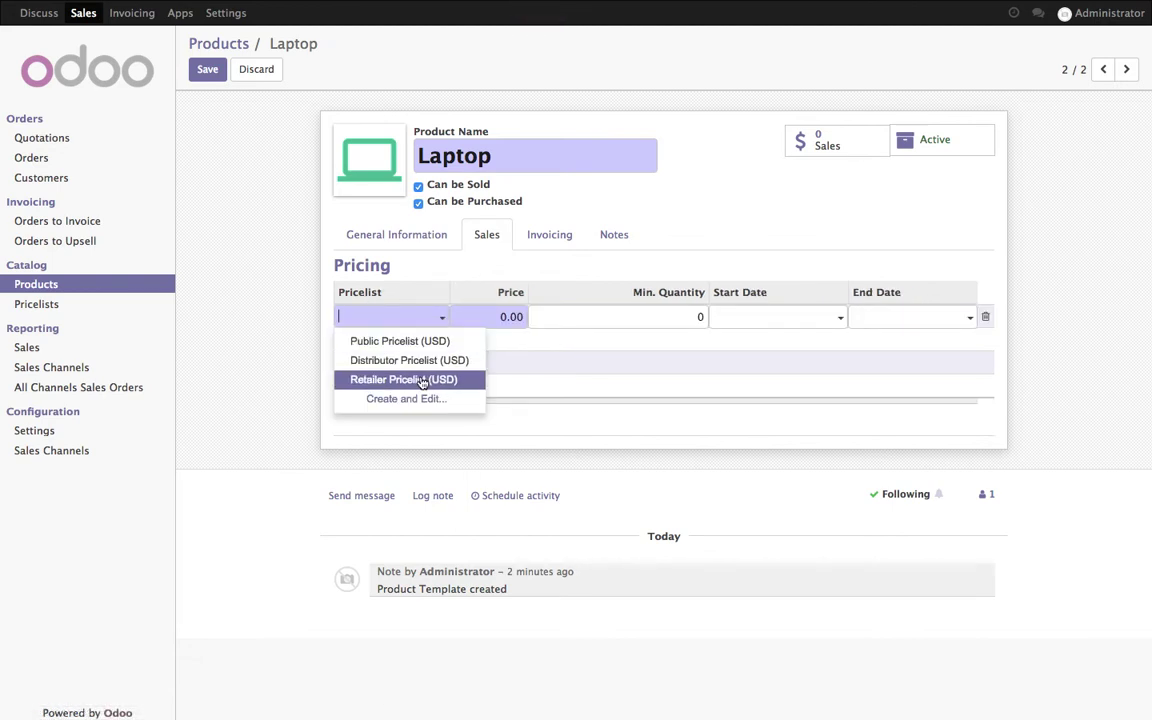
{"action": "left_click", "coordinate": [404, 379]}
{"action": "left_click", "coordinate": [505, 316]}
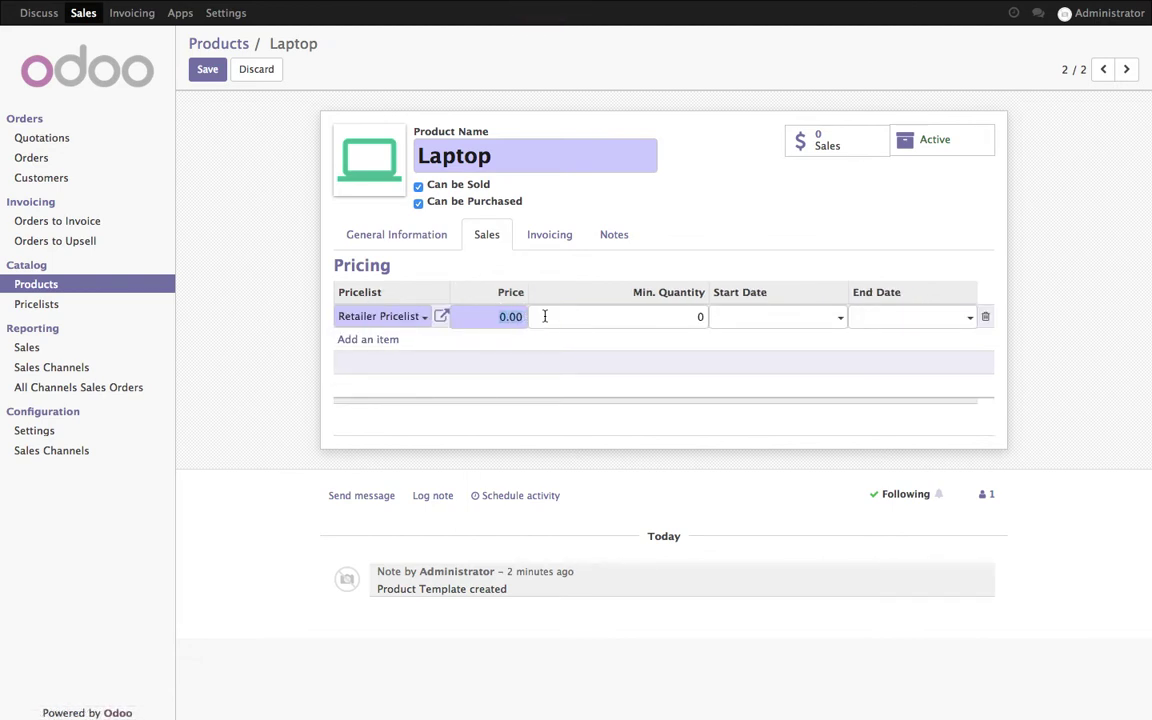
{"action": "left_click", "coordinate": [419, 242]}
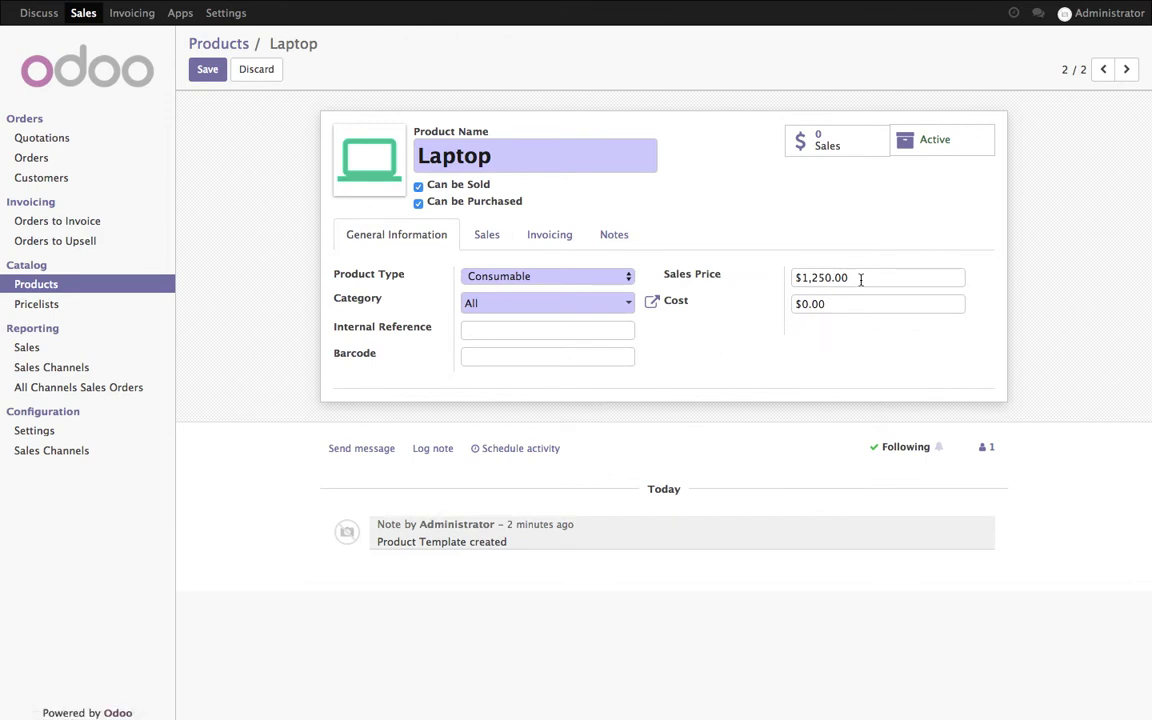
{"action": "left_click", "coordinate": [487, 235]}
{"action": "left_click", "coordinate": [596, 322]}
{"action": "type", "text": "1"}
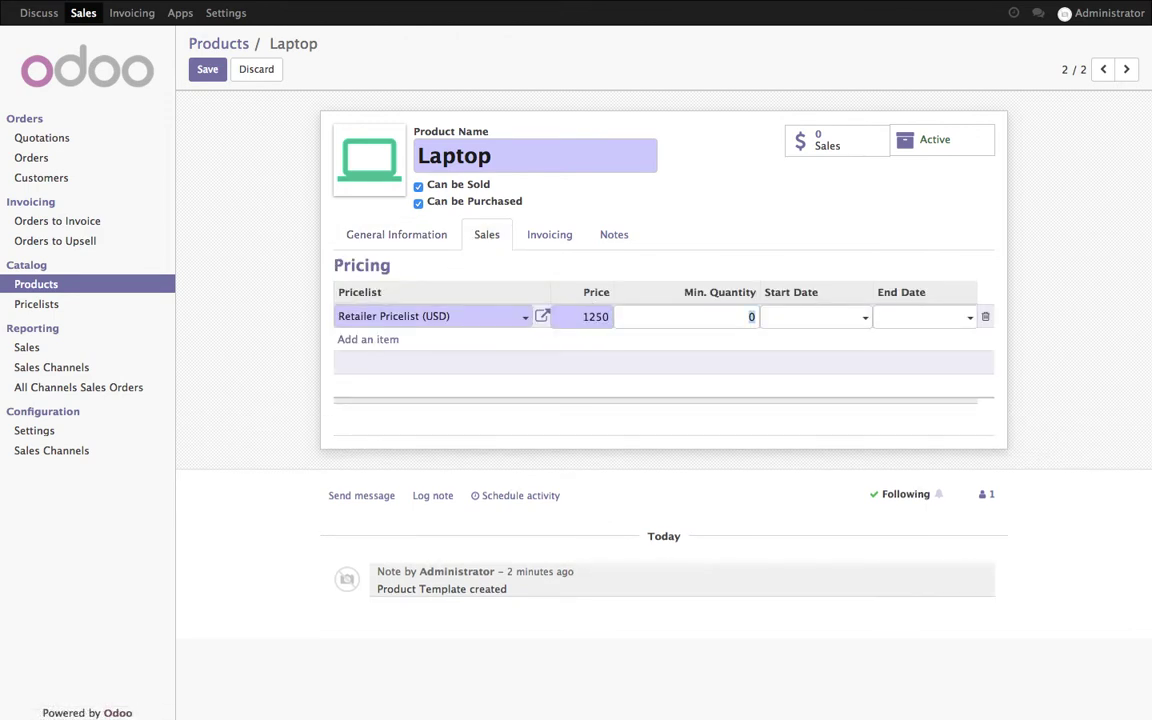
{"action": "key", "text": "Return"}
Add a Distributor Pricelist (USD) line to the Laptop with price 1050 and minimum quantity 5, and save the product.
{"action": "left_click", "coordinate": [470, 355]}
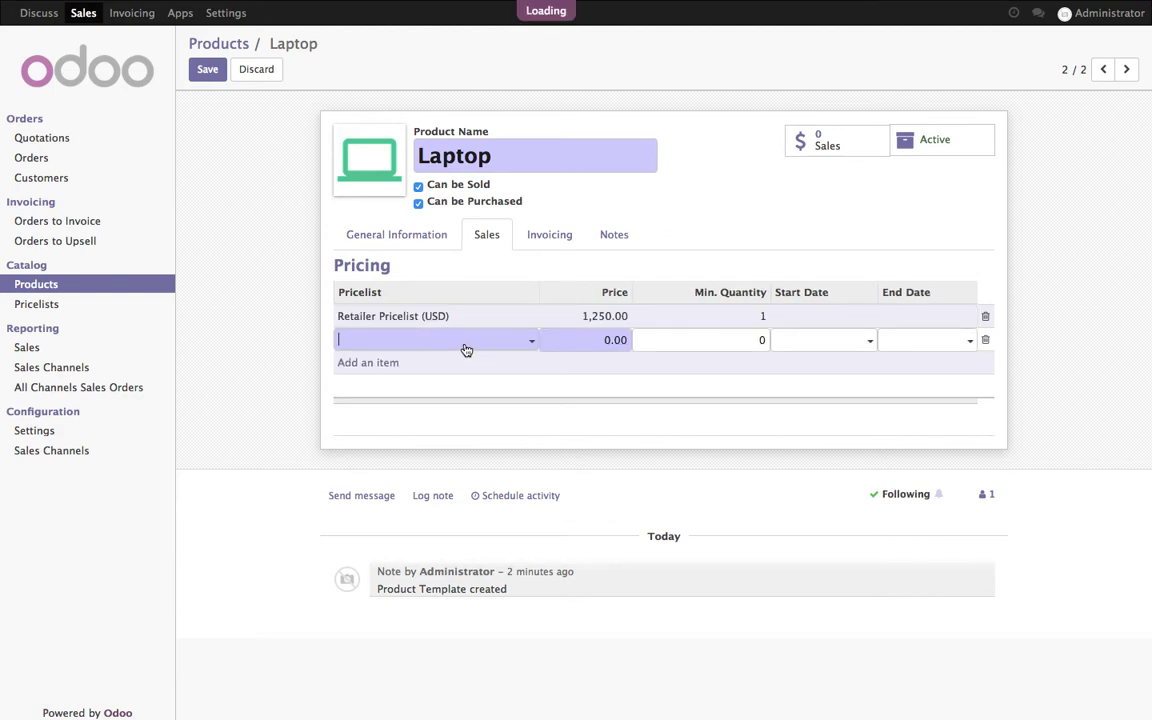
{"action": "left_click", "coordinate": [465, 383]}
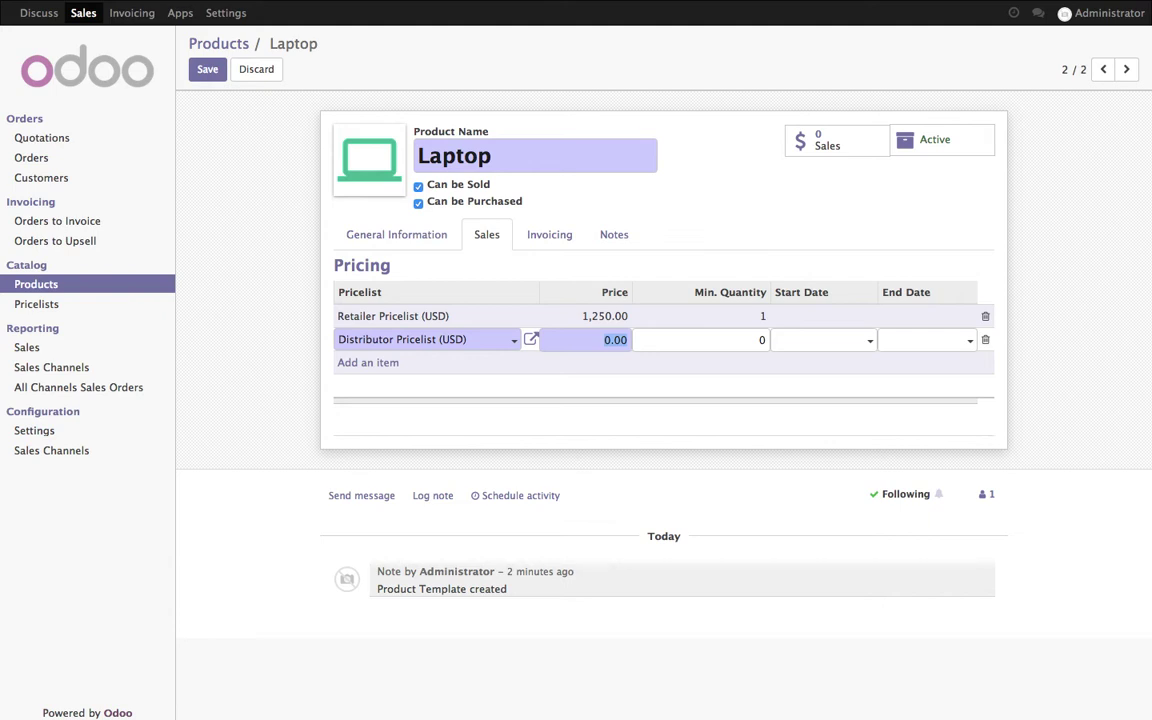
{"action": "type", "text": "105"}
{"action": "left_click", "coordinate": [1093, 401]}
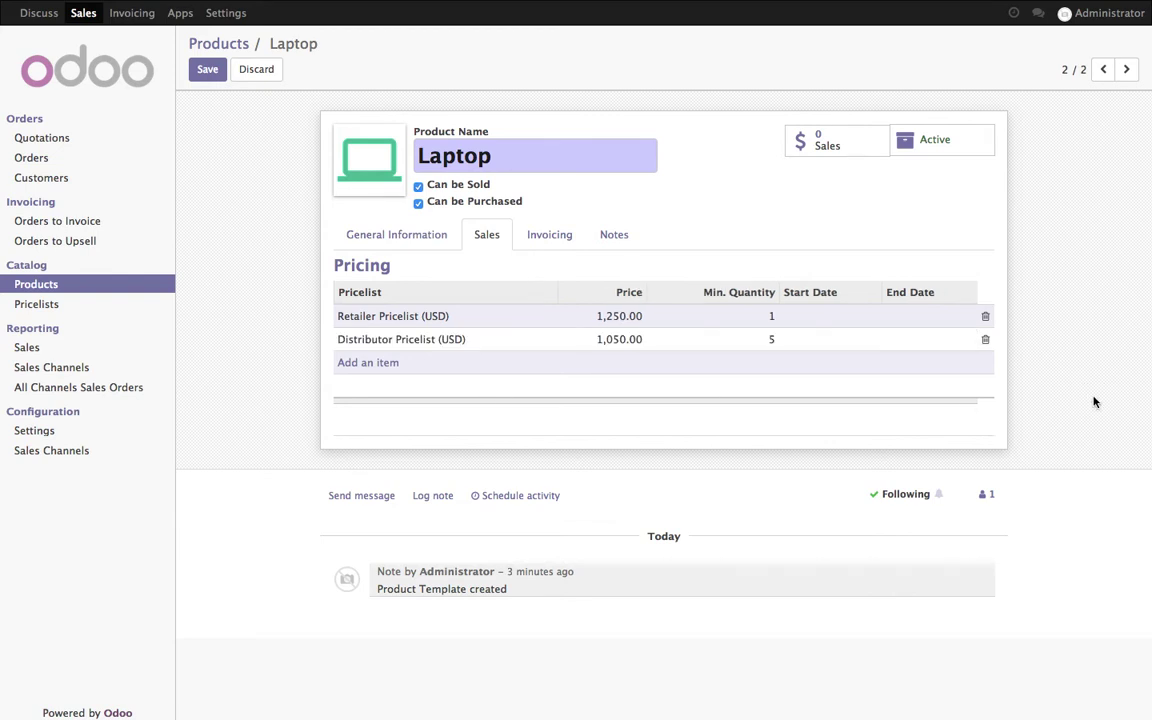
{"action": "left_click", "coordinate": [207, 70]}
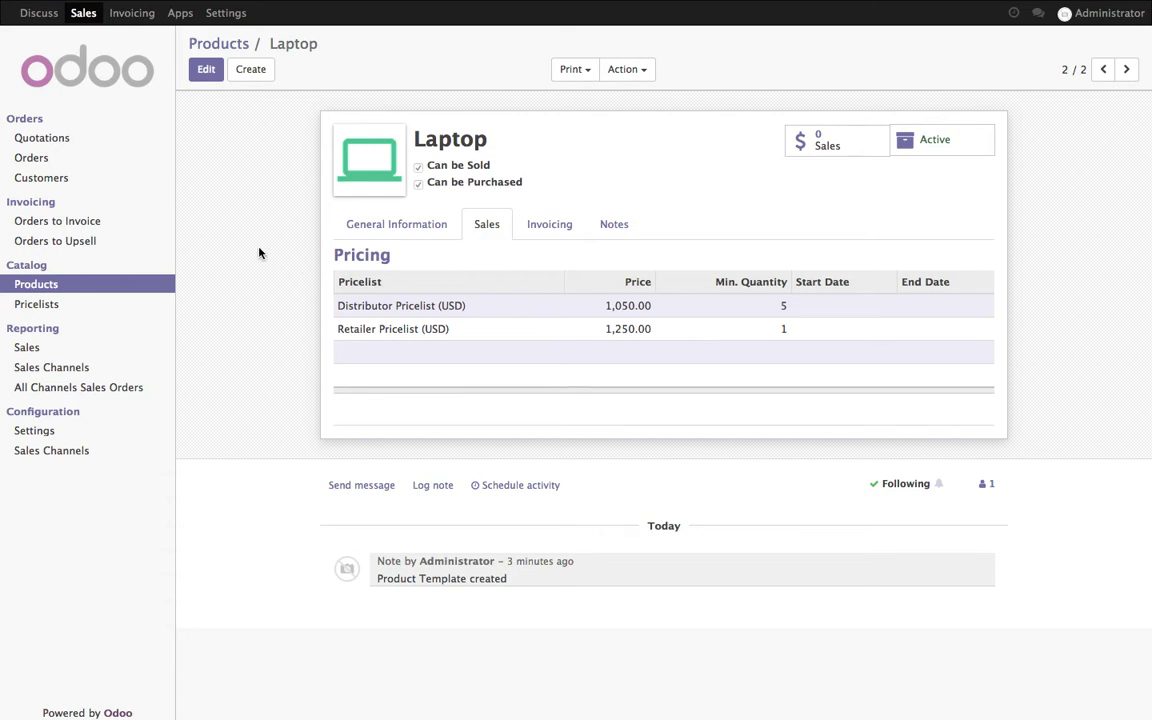
Create a company customer named Retailer, assign Retailer Pricelist (USD) as its sale pricelist, and save.
{"action": "left_click", "coordinate": [55, 178]}
{"action": "left_click", "coordinate": [212, 80]}
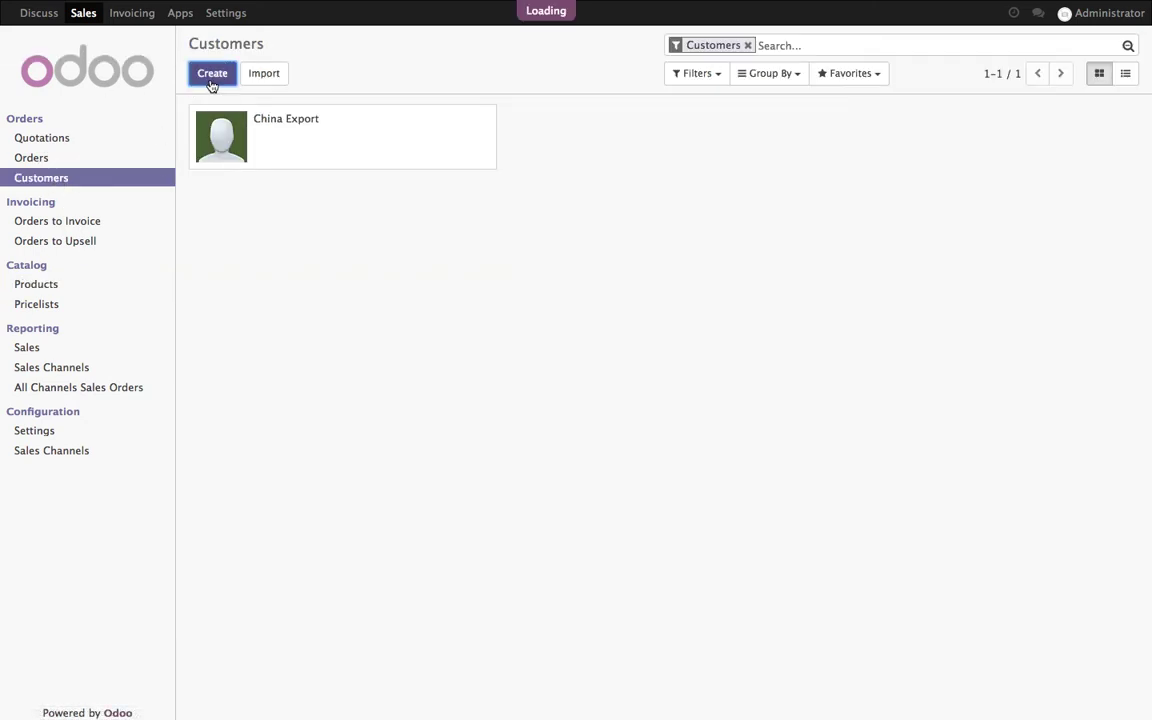
{"action": "type", "text": "Retailer"}
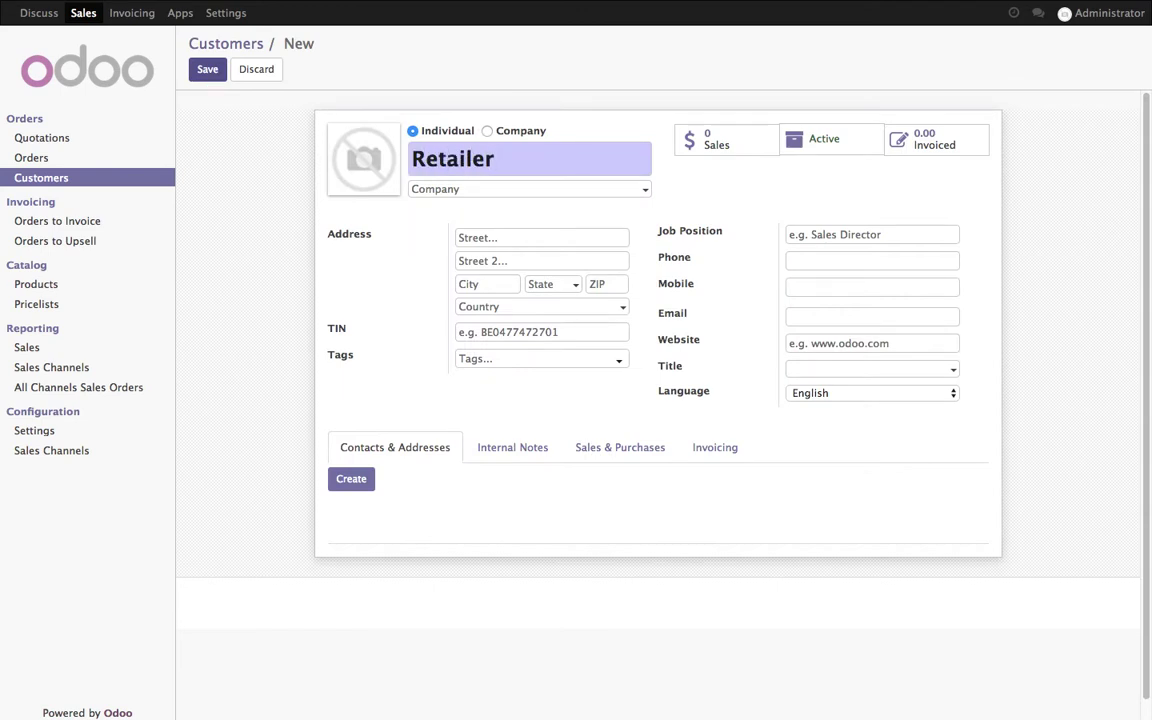
{"action": "left_click", "coordinate": [512, 131]}
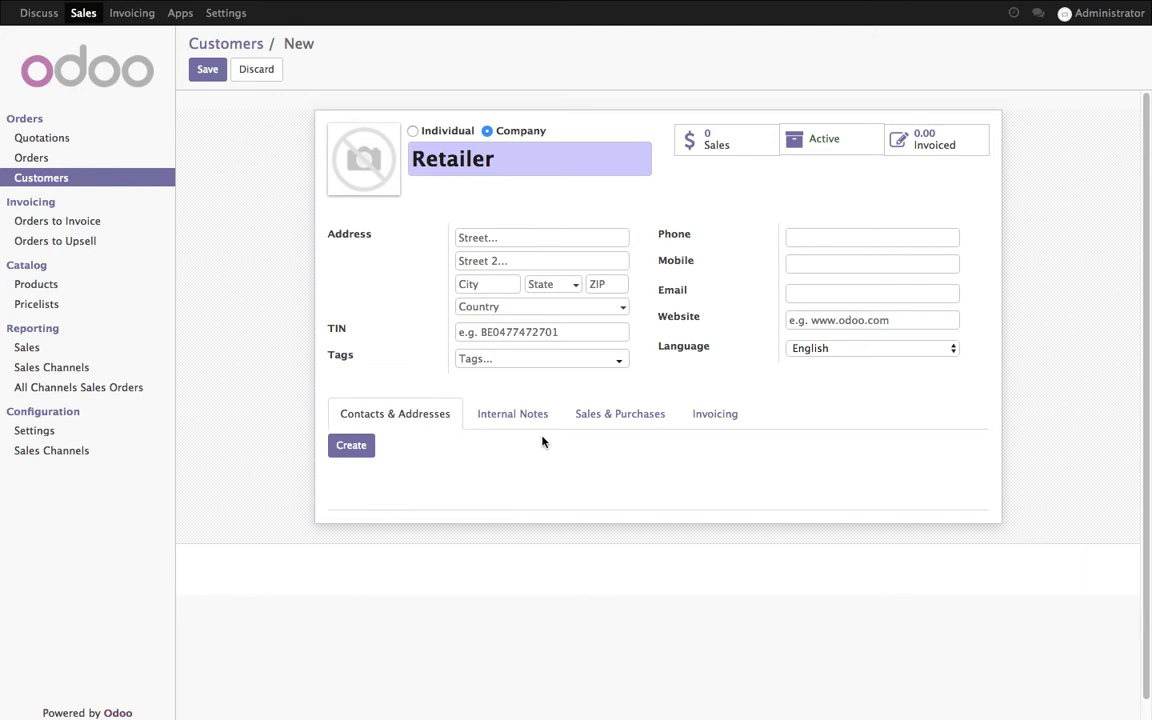
{"action": "left_click", "coordinate": [653, 418]}
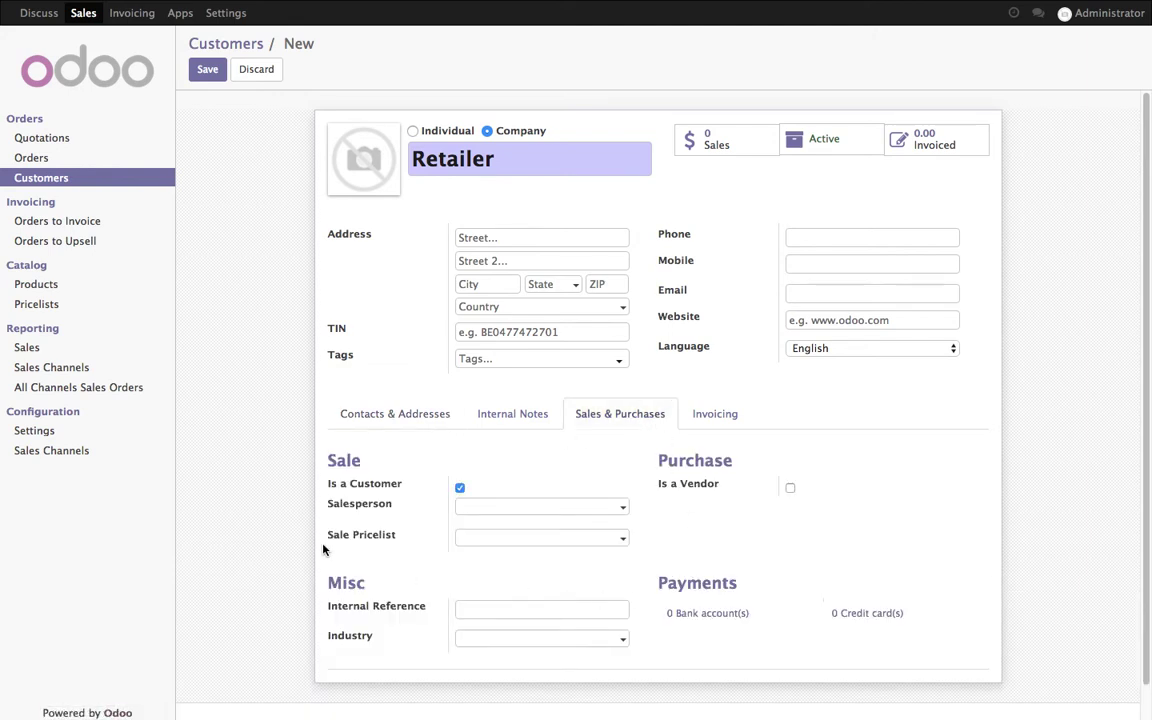
{"action": "left_click", "coordinate": [622, 539]}
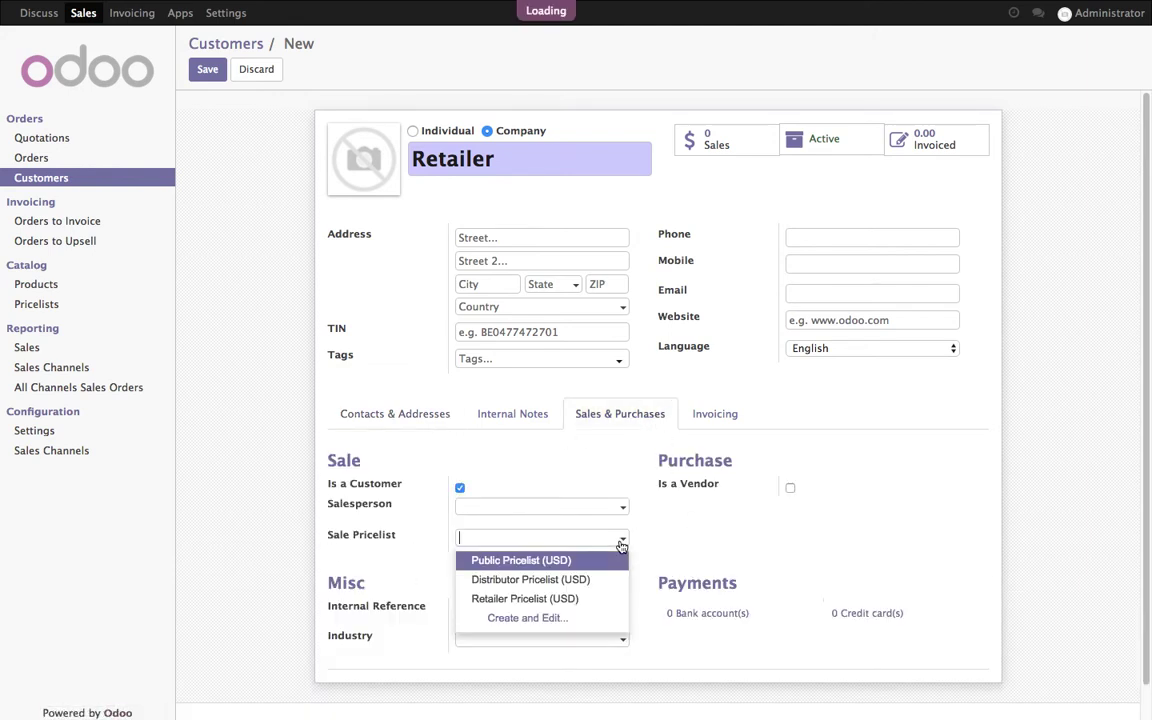
{"action": "left_click", "coordinate": [614, 601]}
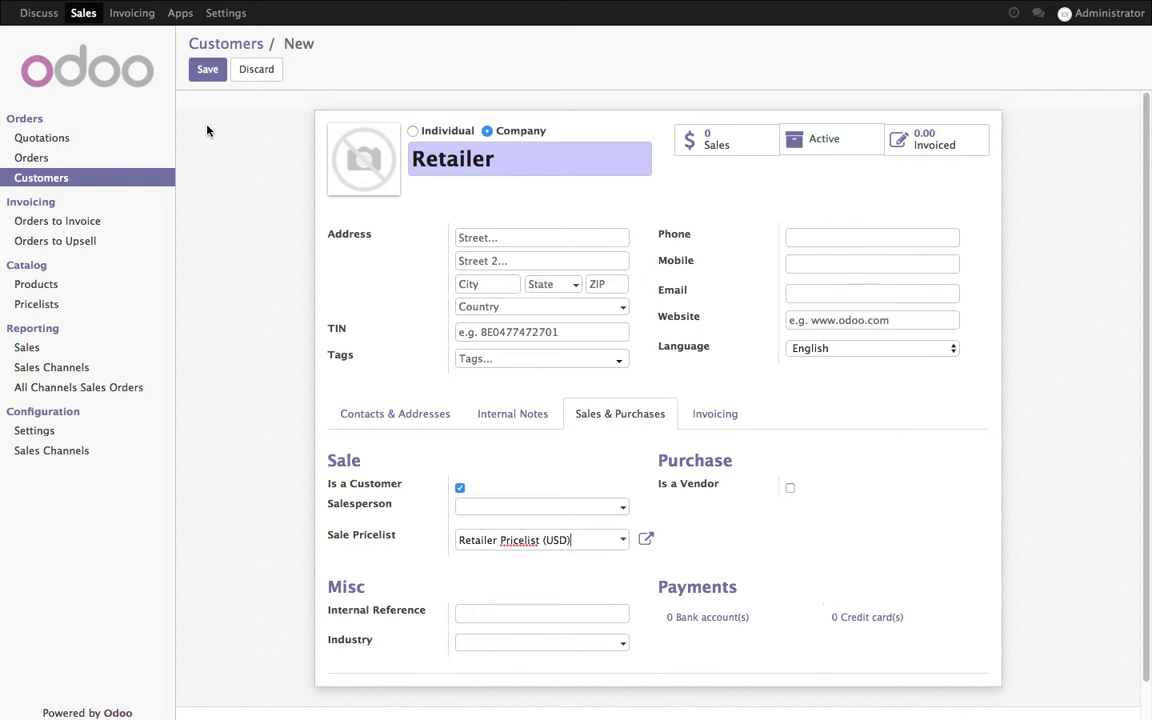
{"action": "left_click", "coordinate": [207, 75]}
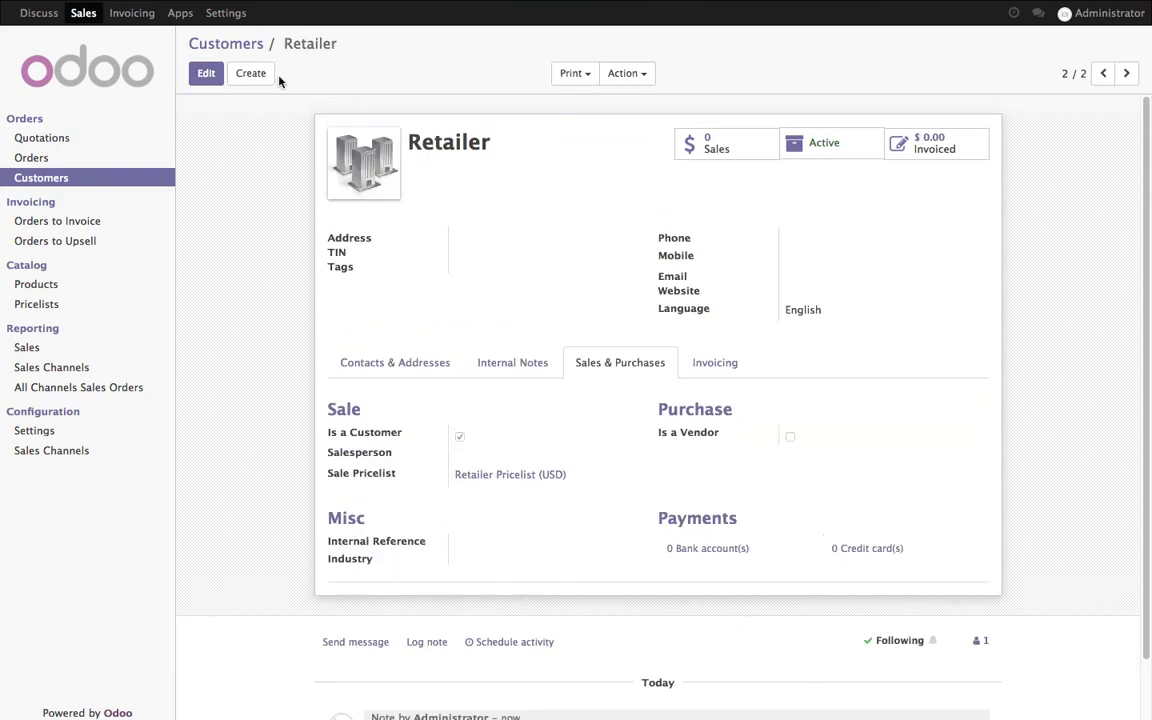
Create a company customer named Distributor, assign Distributor Pricelist (USD) as its sale pricelist, and save.
{"action": "left_click", "coordinate": [252, 75]}
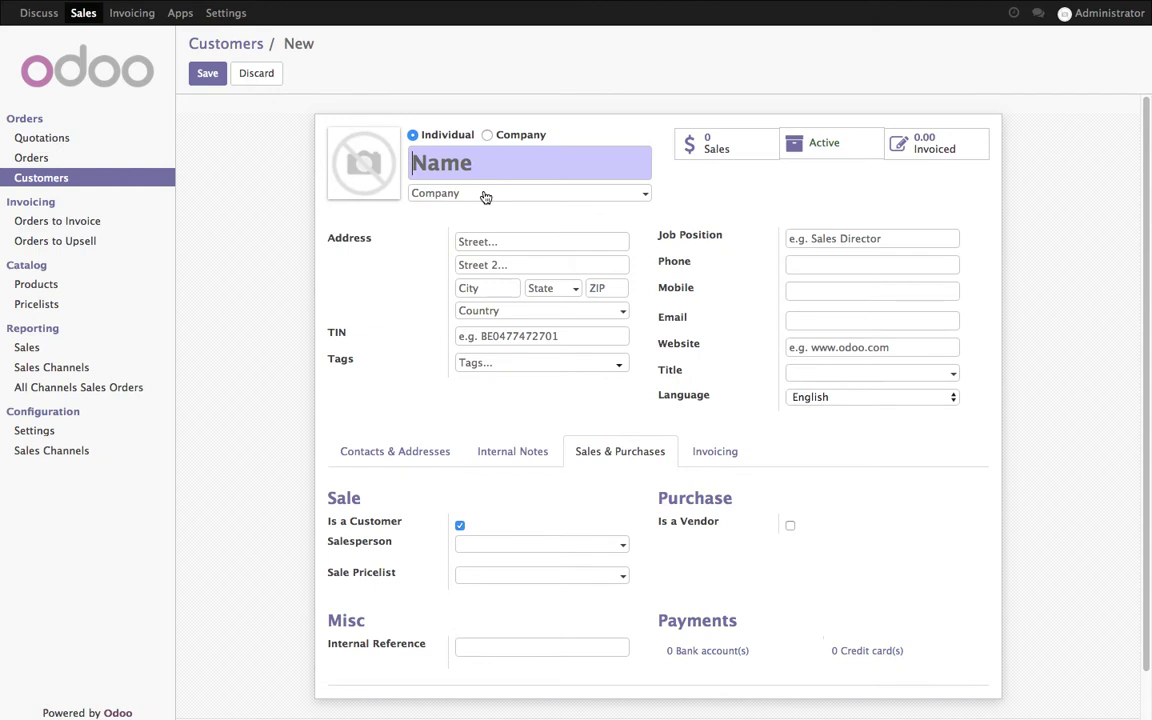
{"action": "left_click", "coordinate": [507, 138]}
{"action": "left_click", "coordinate": [496, 162]}
{"action": "type", "text": "Distribotor"}
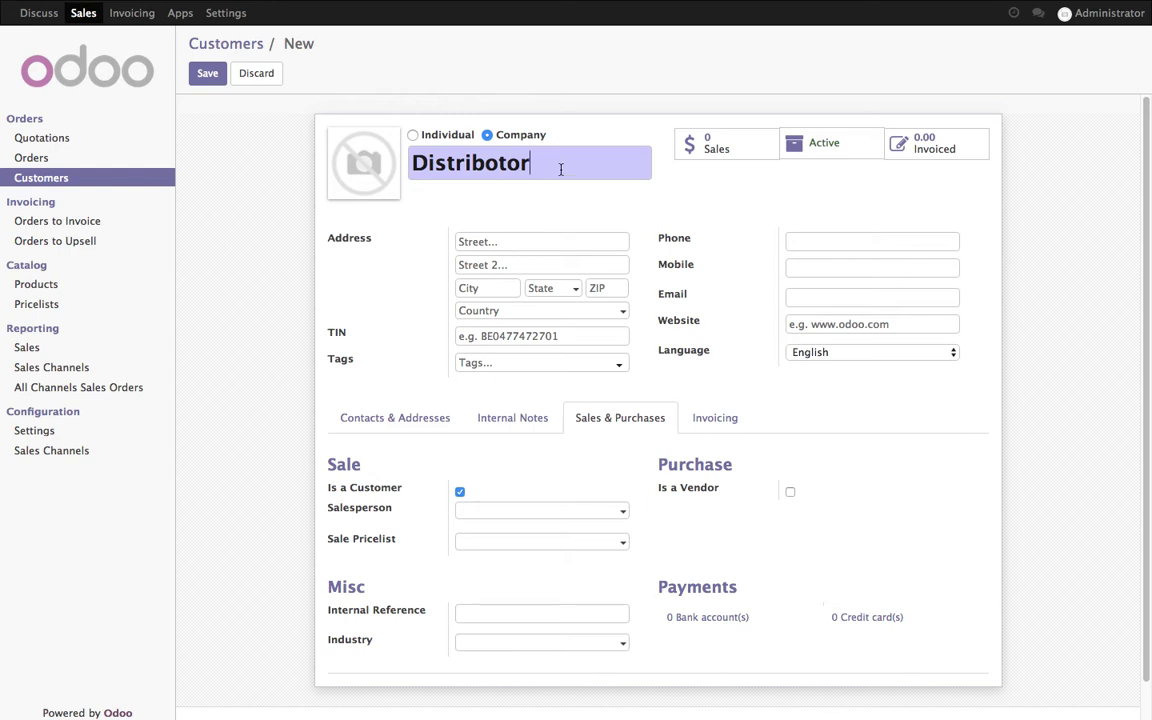
{"action": "key", "text": "ctrl+a"}
{"action": "type", "text": "D"}
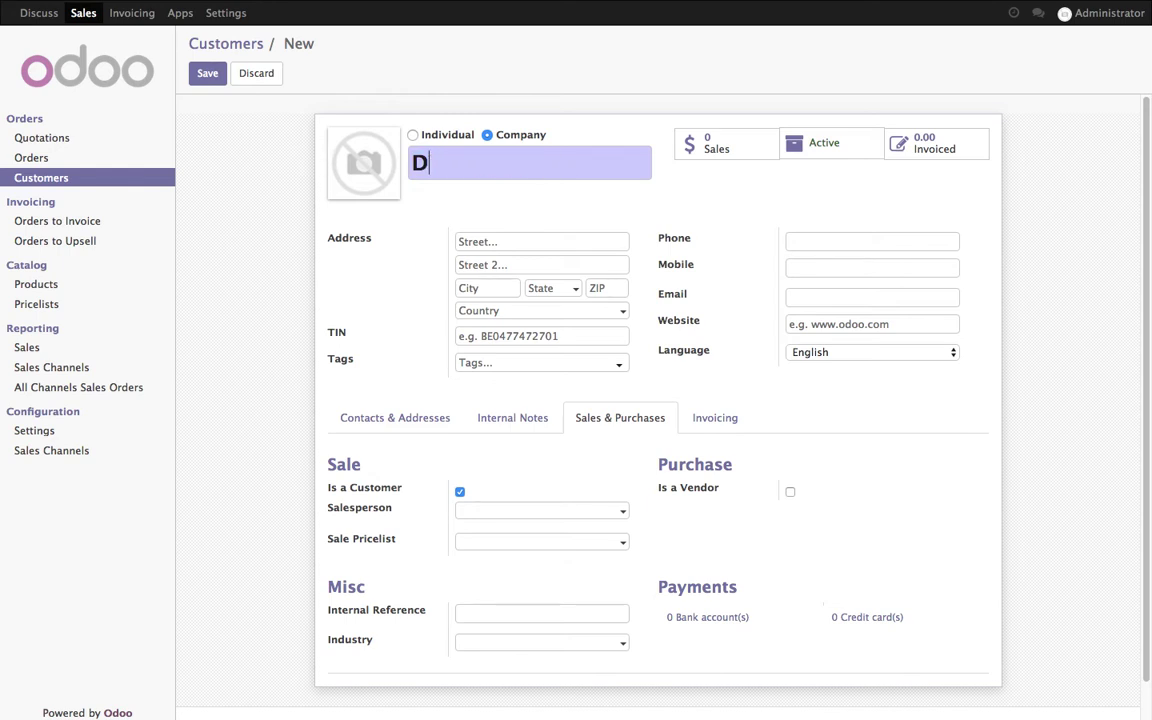
{"action": "type", "text": "istributor"}
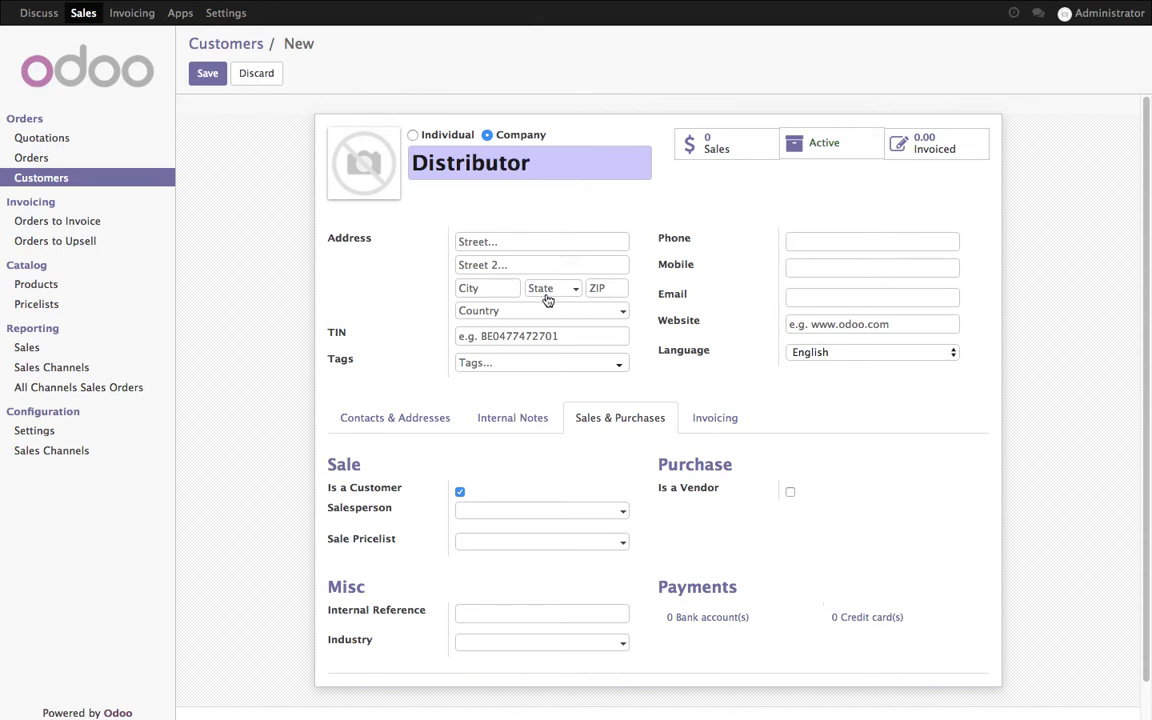
{"action": "left_click", "coordinate": [560, 542]}
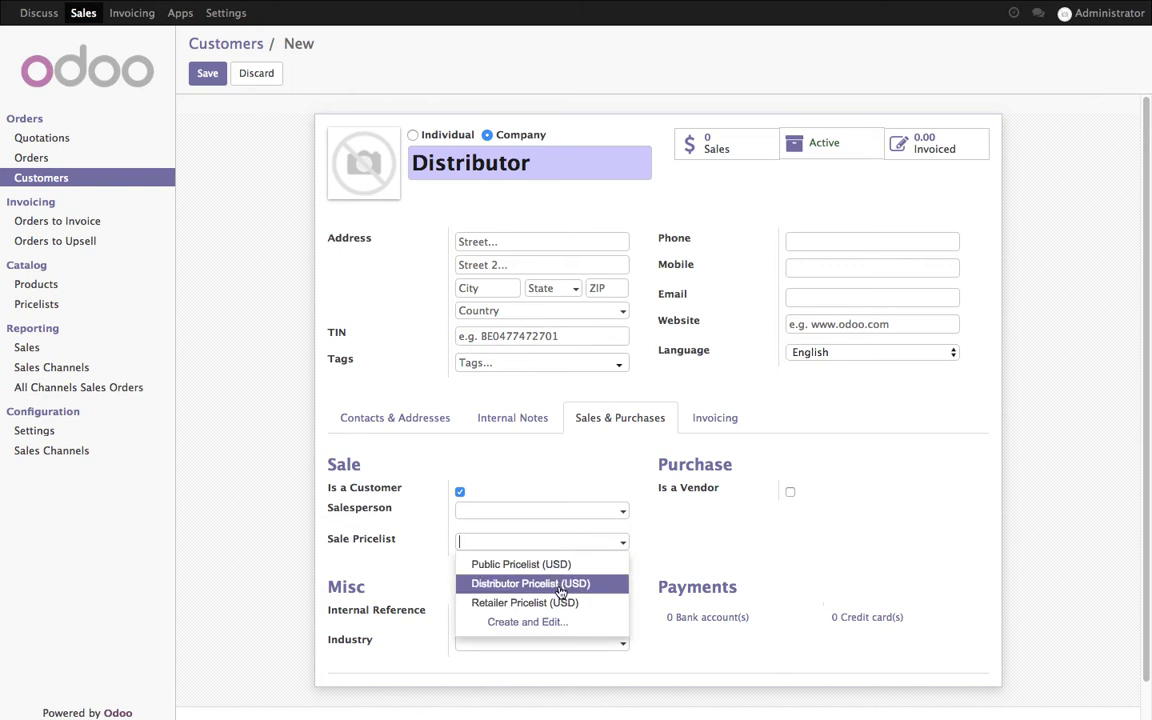
{"action": "left_click", "coordinate": [540, 583]}
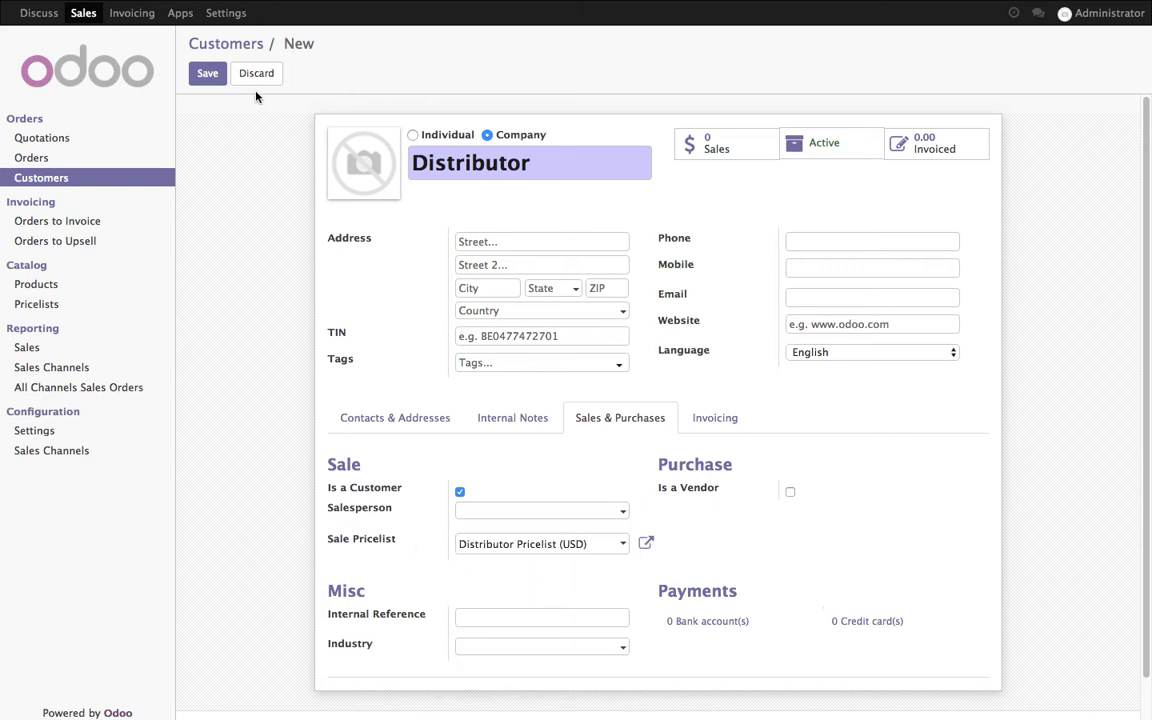
{"action": "left_click", "coordinate": [205, 75]}
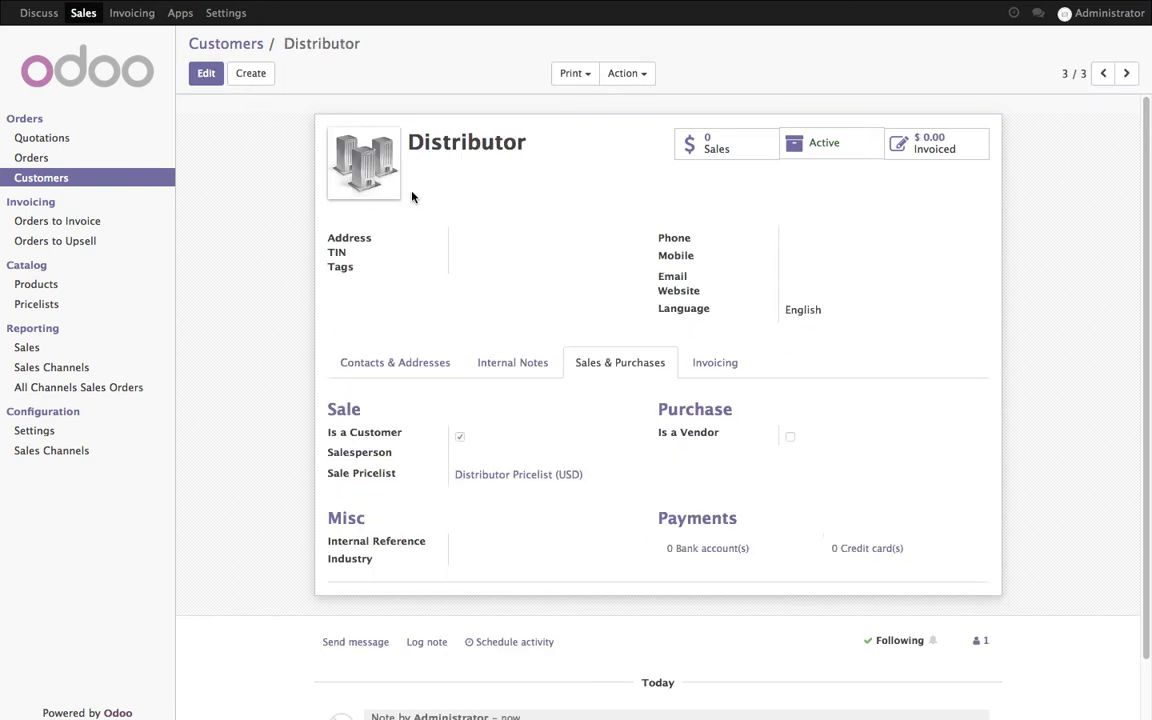
Start a new quotation and choose Distributor as the customer.
{"action": "left_click", "coordinate": [242, 45]}
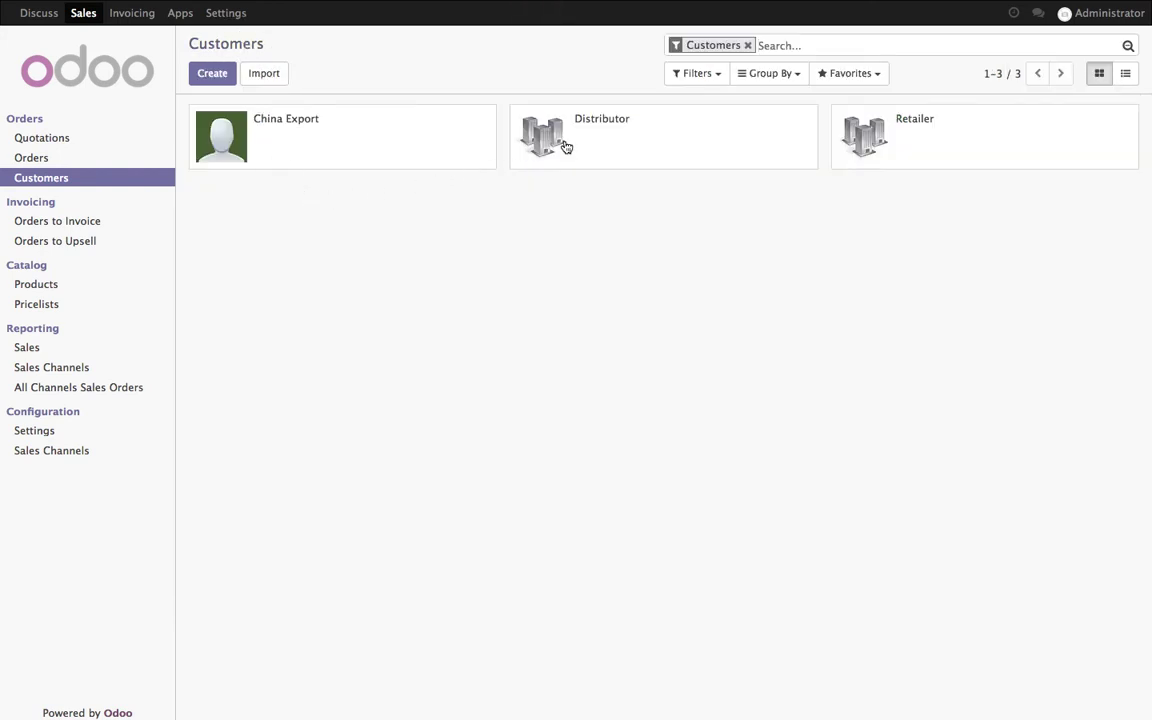
{"action": "left_click", "coordinate": [78, 141]}
{"action": "left_click", "coordinate": [204, 75]}
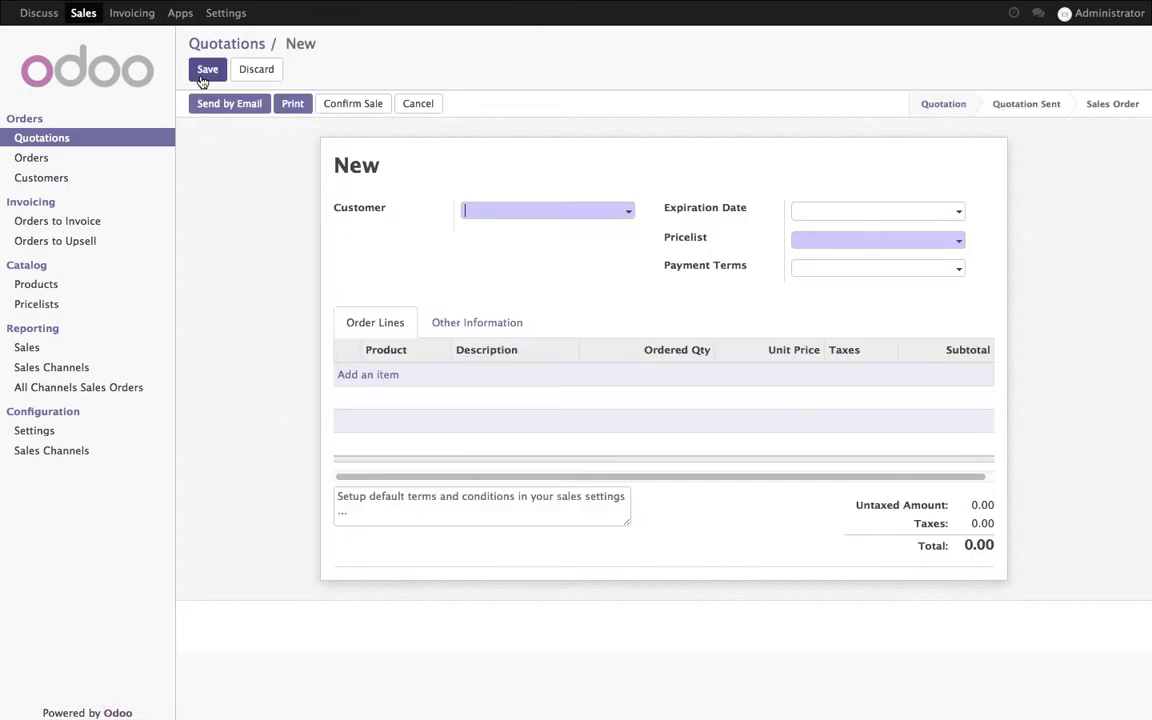
{"action": "left_click", "coordinate": [553, 212]}
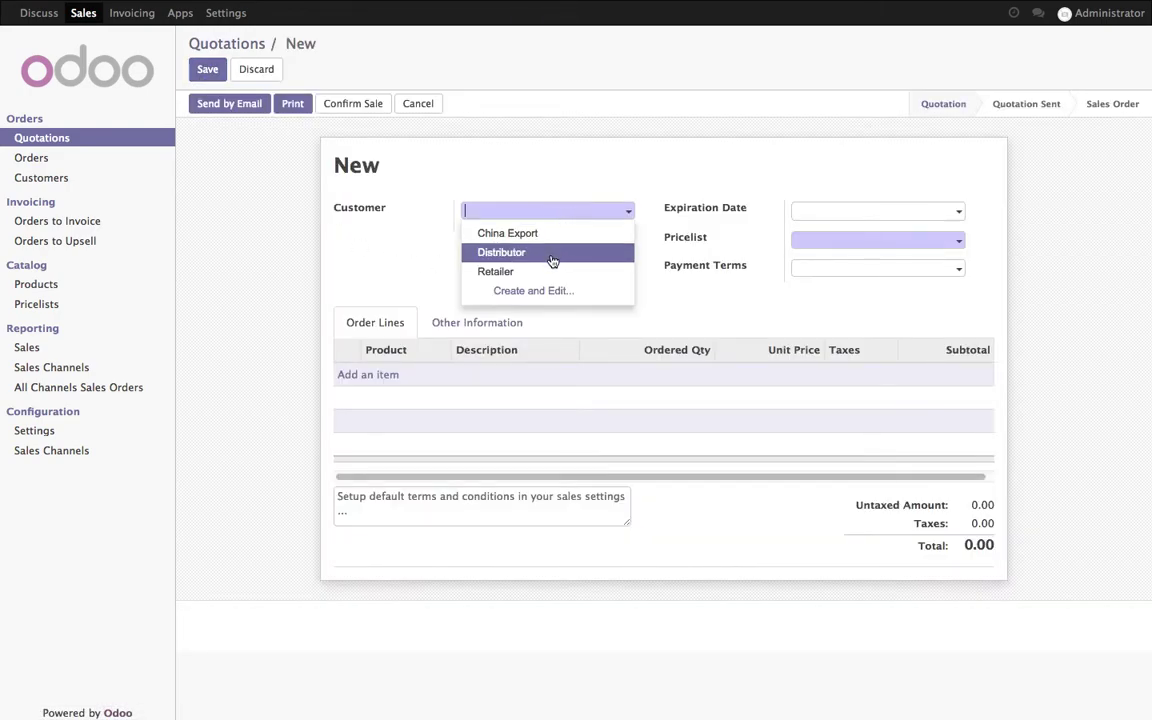
{"action": "left_click", "coordinate": [552, 256]}
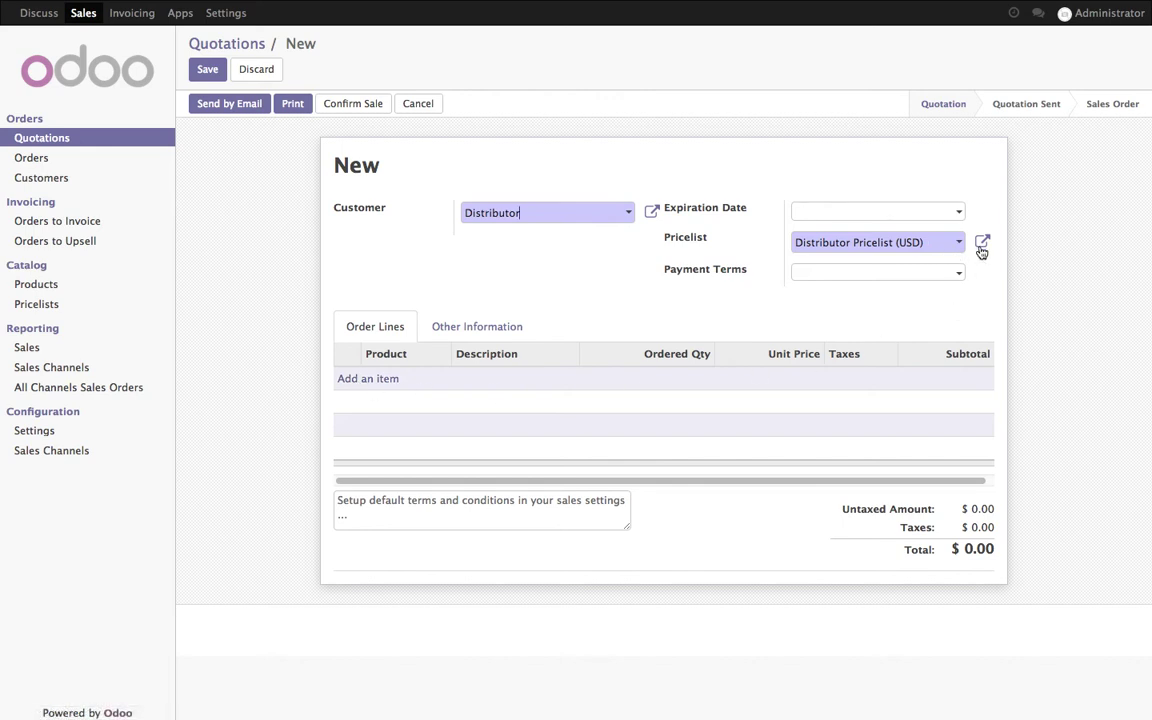
Add a Desktop order line to the Distributor quotation with an ordered quantity of 6.
{"action": "left_click", "coordinate": [386, 381]}
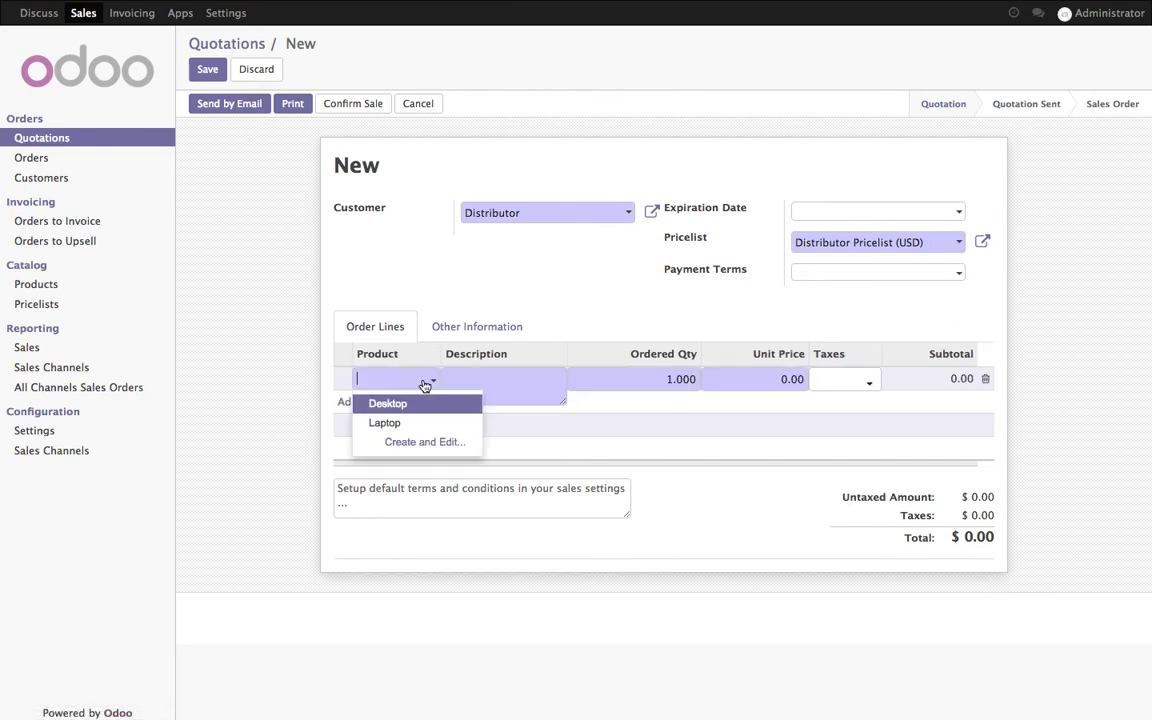
{"action": "left_click", "coordinate": [423, 404]}
{"action": "left_click", "coordinate": [643, 390]}
{"action": "type", "text": "6"}
{"action": "key", "text": "Tab"}
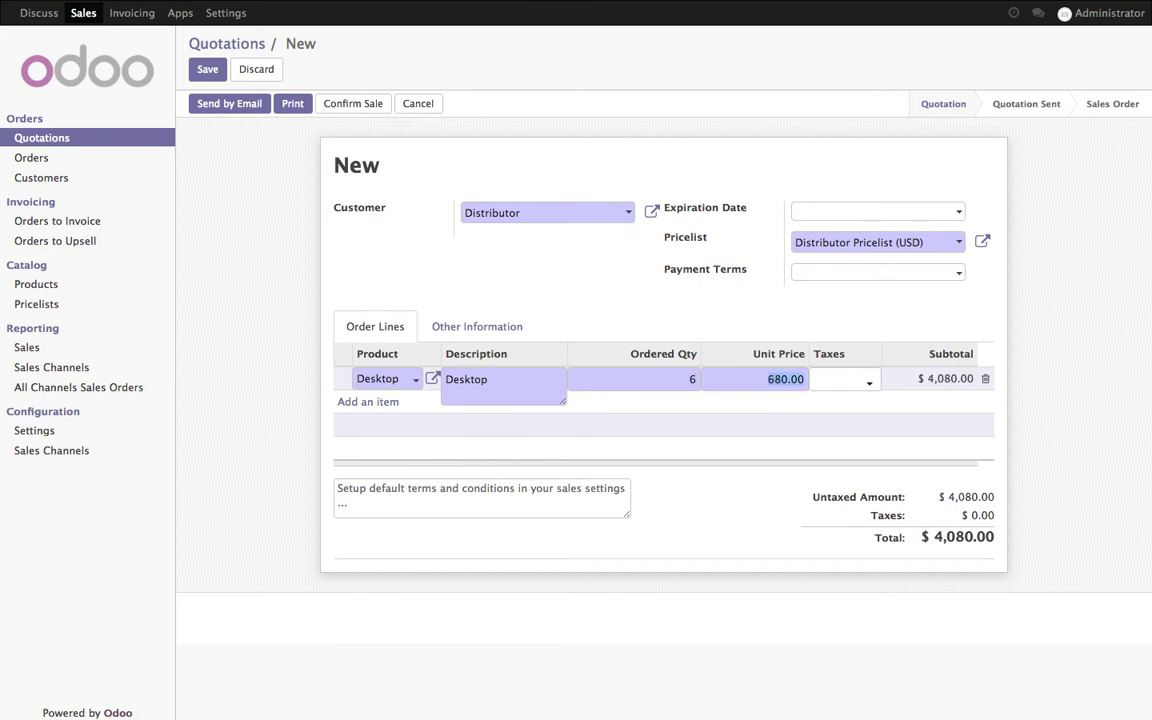
Test the Desktop line's unit price with an ordered quantity of 4, and set the final quantity to 5.
{"action": "left_click", "coordinate": [765, 384]}
{"action": "left_click_drag", "start_coordinate": [684, 379], "coordinate": [701, 380]}
{"action": "key", "text": "Tab"}
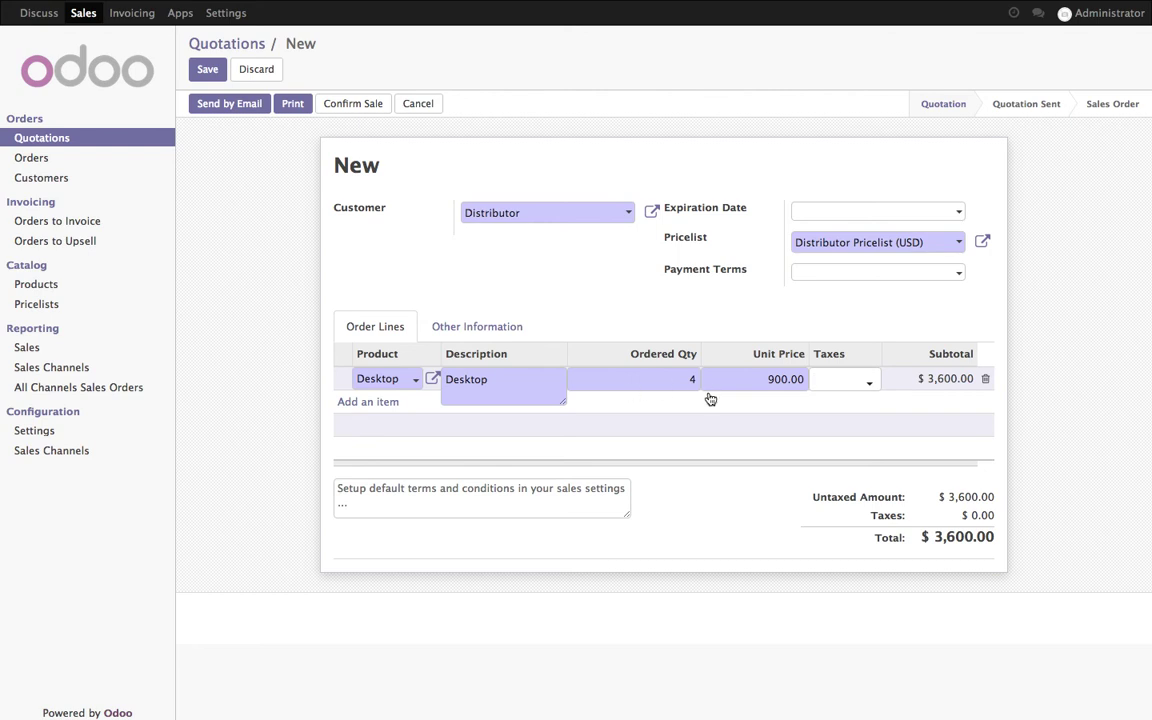
{"action": "left_click_drag", "start_coordinate": [682, 383], "coordinate": [706, 382]}
{"action": "key", "text": "Return"}
{"action": "left_click", "coordinate": [733, 490]}
Add a Laptop order line with an ordered quantity of 10 and save the quotation.
{"action": "left_click", "coordinate": [386, 401]}
{"action": "left_click", "coordinate": [403, 404]}
{"action": "left_click", "coordinate": [412, 446]}
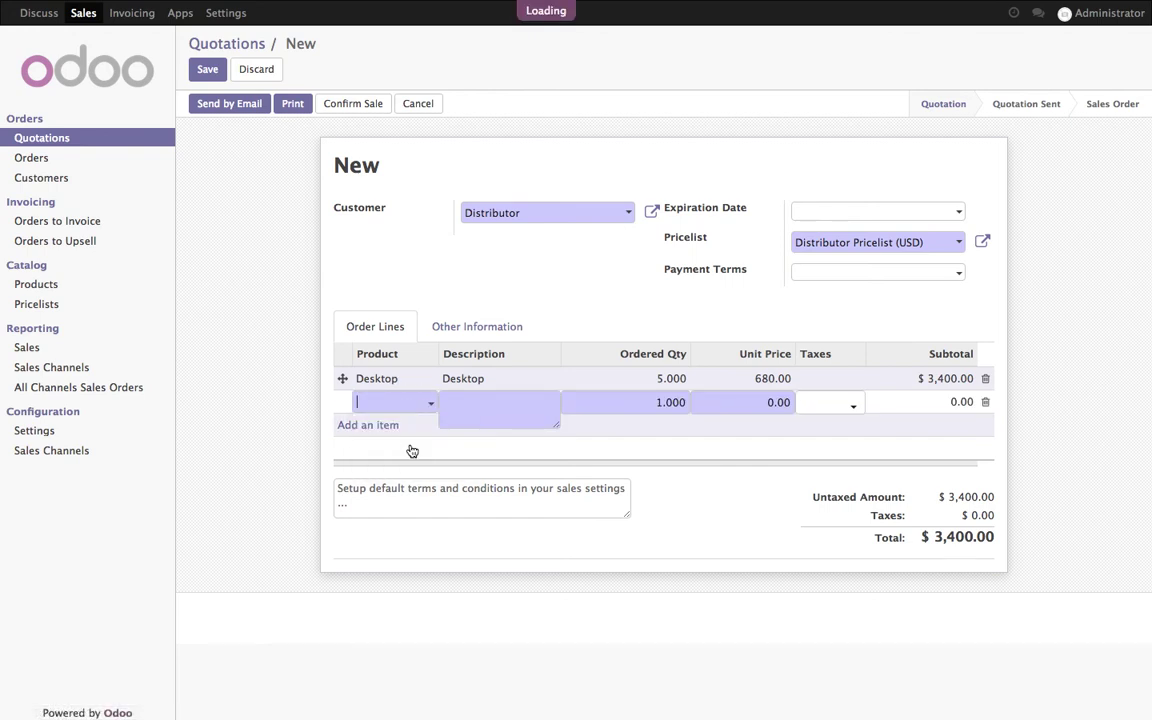
{"action": "key", "text": "Tab"}
{"action": "key", "text": "Tab"}
{"action": "type", "text": "10"}
{"action": "key", "text": "Tab"}
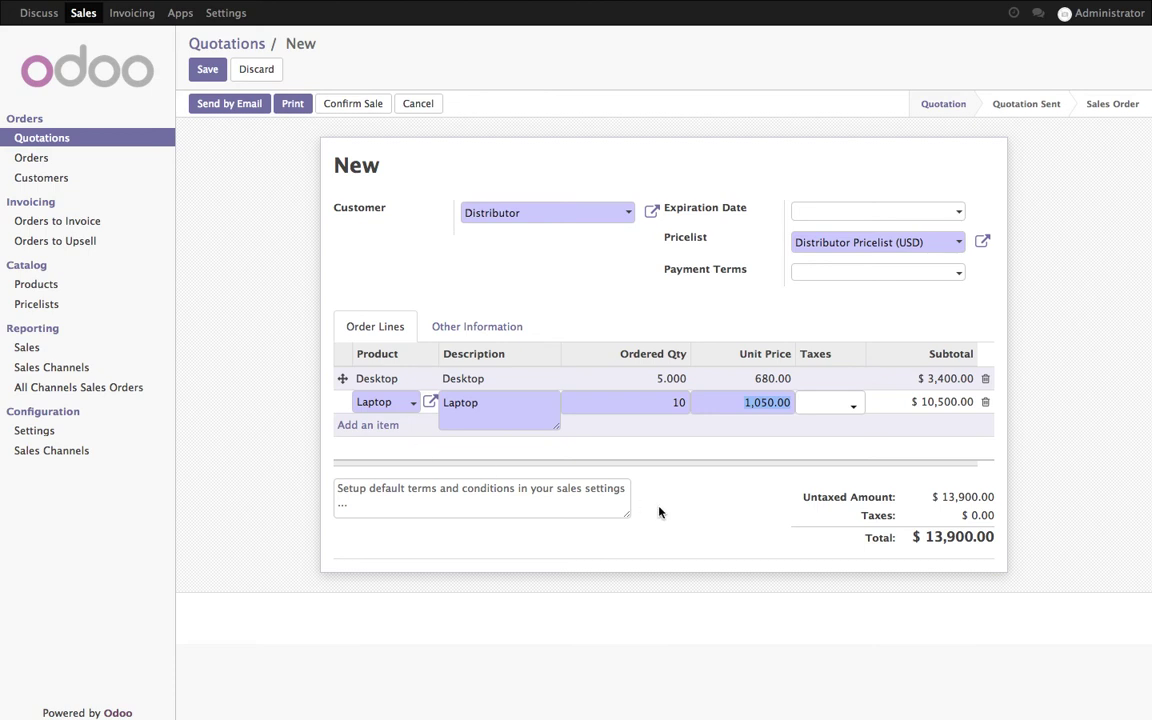
{"action": "left_click", "coordinate": [659, 512]}
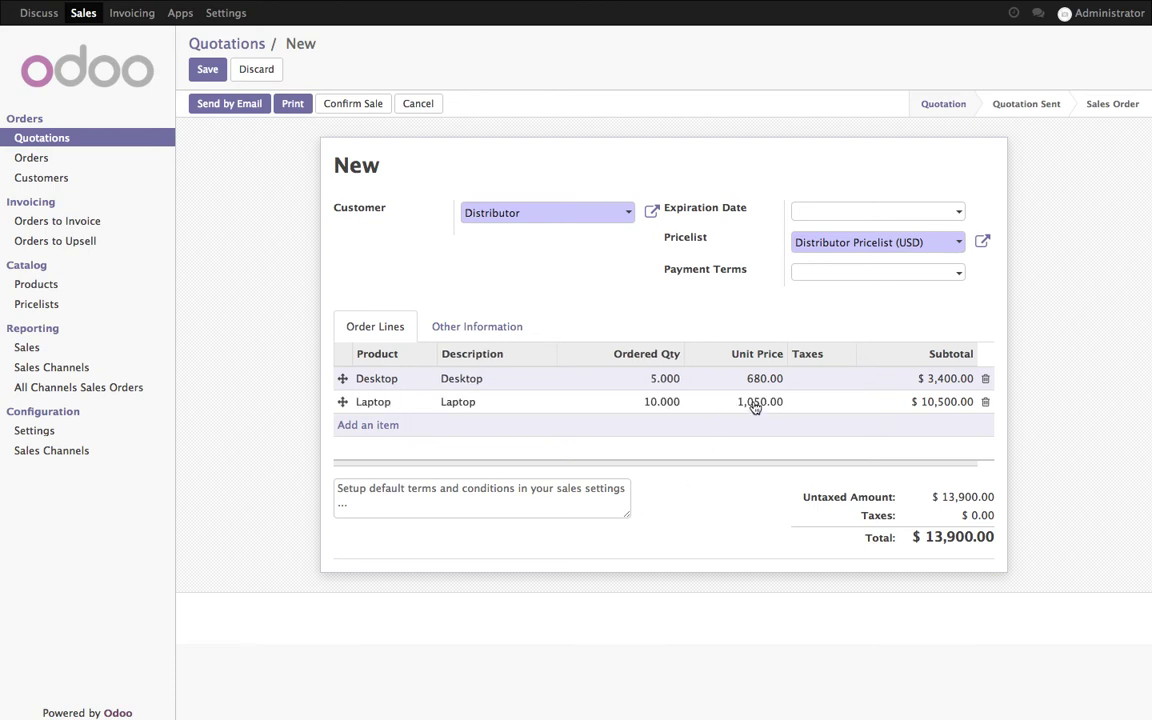
{"action": "left_click", "coordinate": [207, 69]}
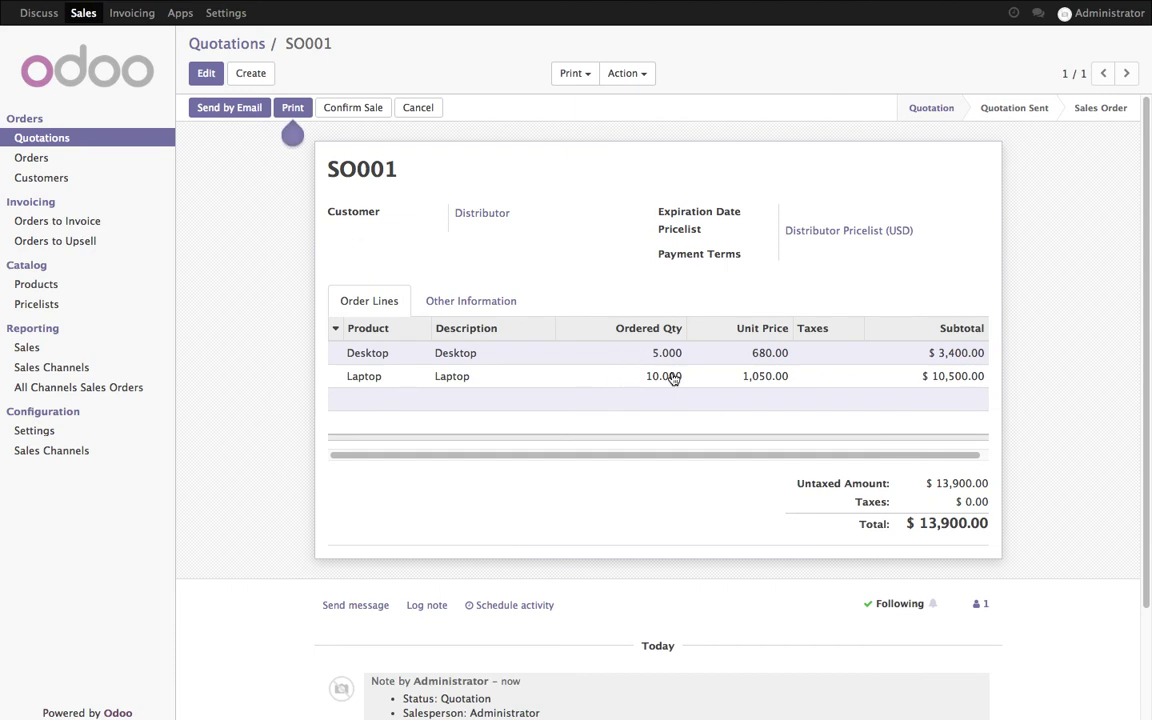
Open the Desktop product from the catalog, examine its print options and available actions, and return to the product list.
{"action": "left_click", "coordinate": [246, 52]}
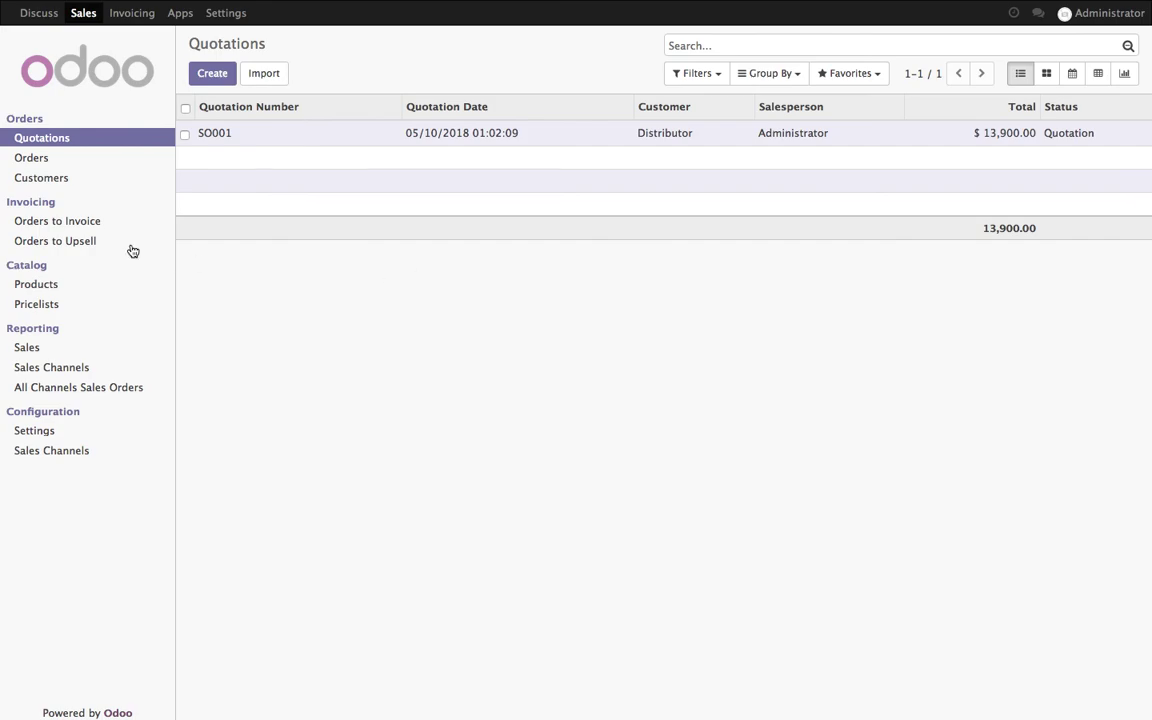
{"action": "left_click", "coordinate": [56, 294]}
{"action": "left_click", "coordinate": [355, 168]}
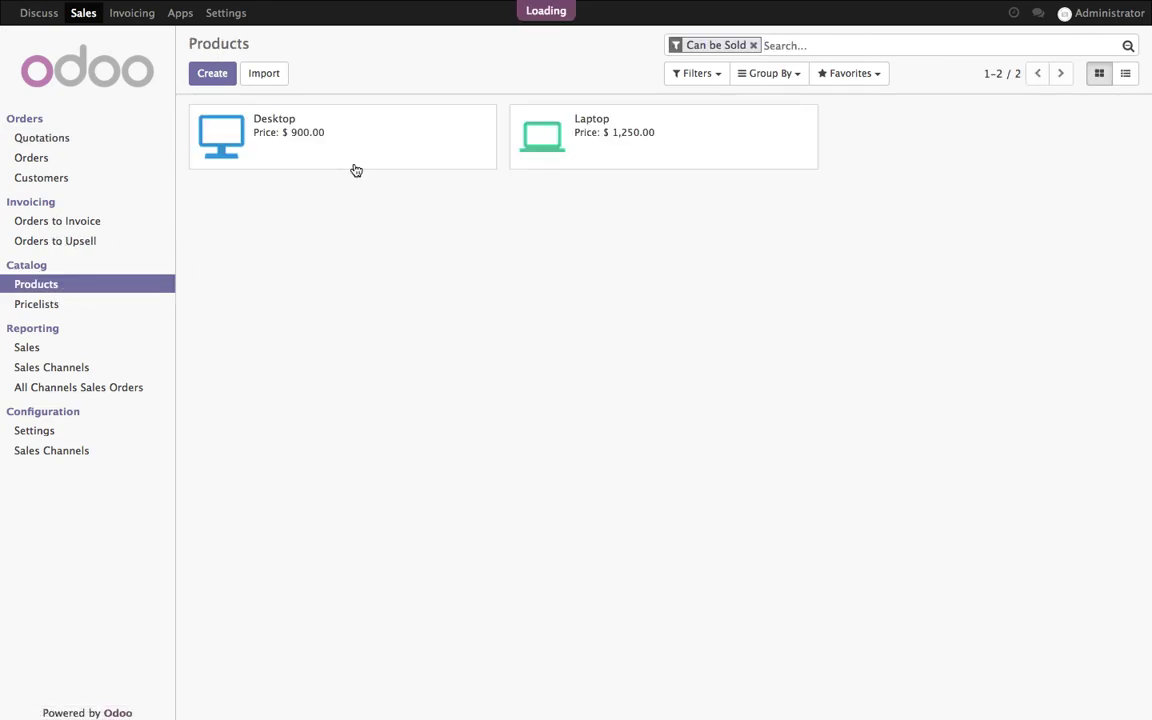
{"action": "left_click", "coordinate": [588, 72]}
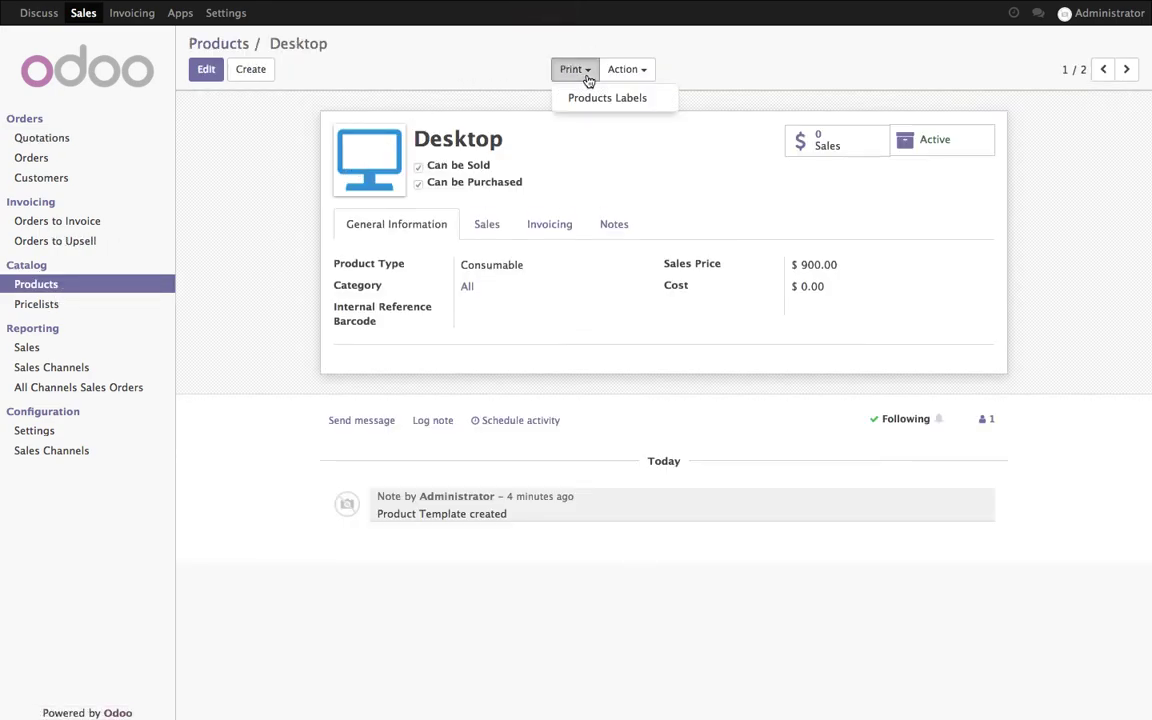
{"action": "left_click", "coordinate": [625, 175]}
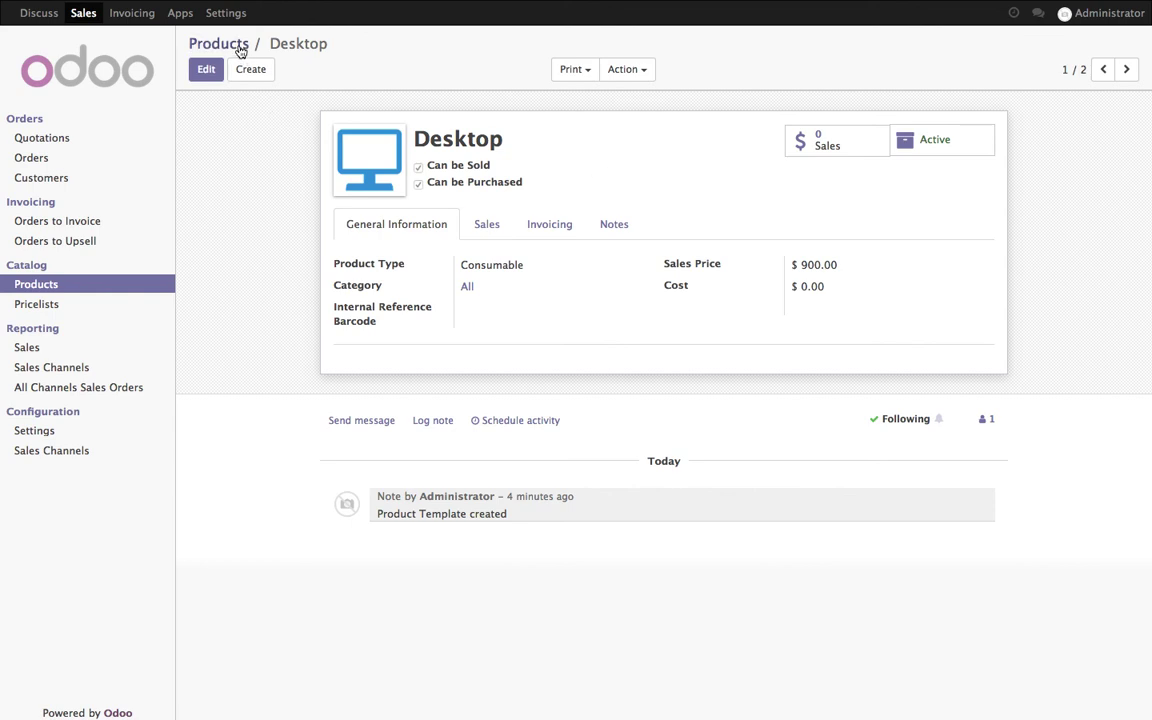
{"action": "left_click", "coordinate": [620, 70]}
{"action": "left_click", "coordinate": [535, 147]}
{"action": "left_click", "coordinate": [220, 45]}
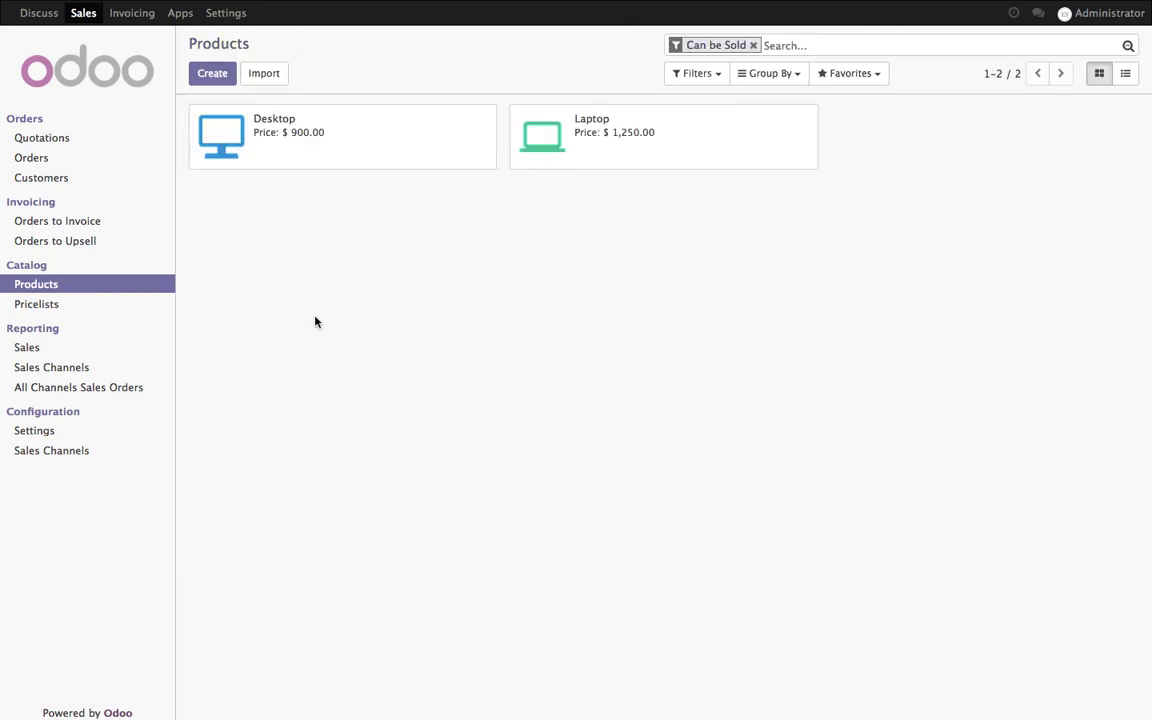
Review the Distributor Pricelist and Retailer Pricelist records and return to the list of pricelists.
{"action": "left_click", "coordinate": [55, 306]}
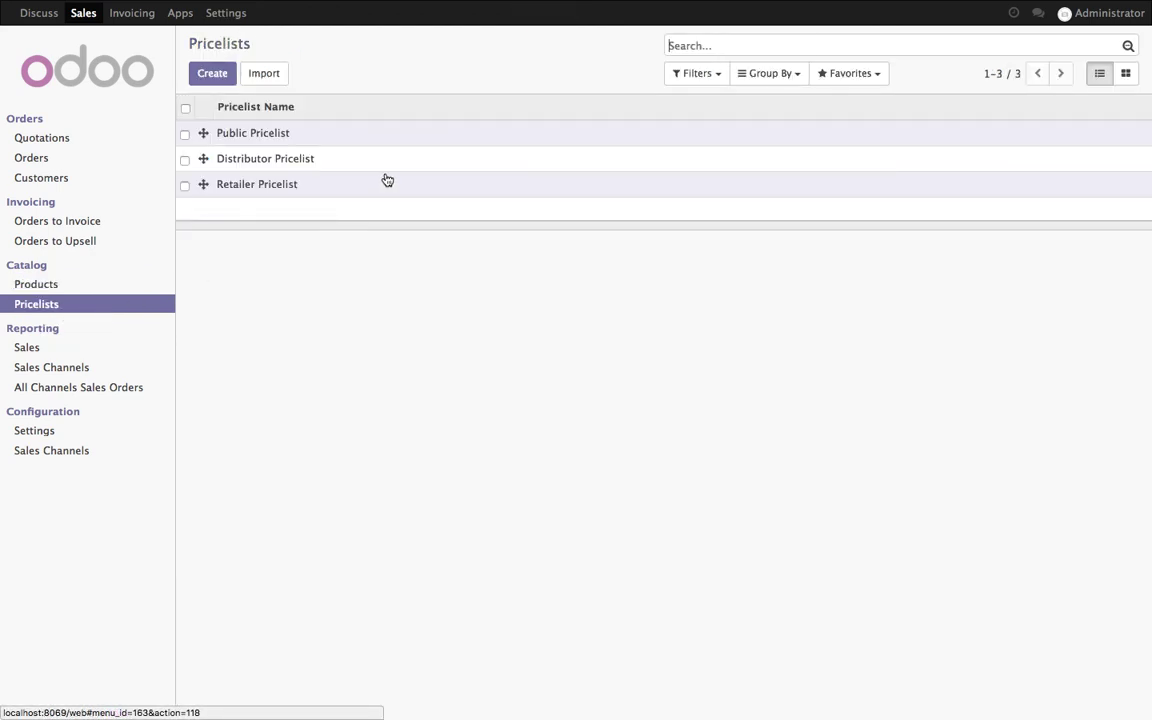
{"action": "left_click", "coordinate": [270, 161]}
{"action": "left_click", "coordinate": [212, 44]}
{"action": "left_click", "coordinate": [247, 185]}
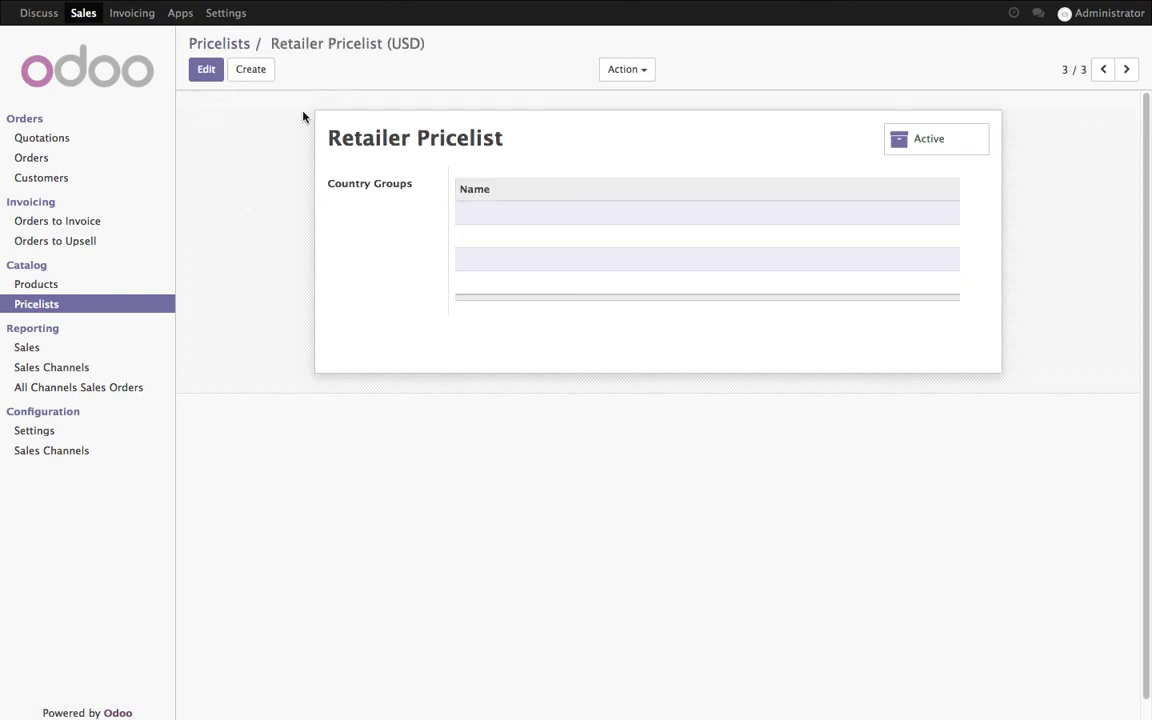
{"action": "left_click", "coordinate": [224, 45]}
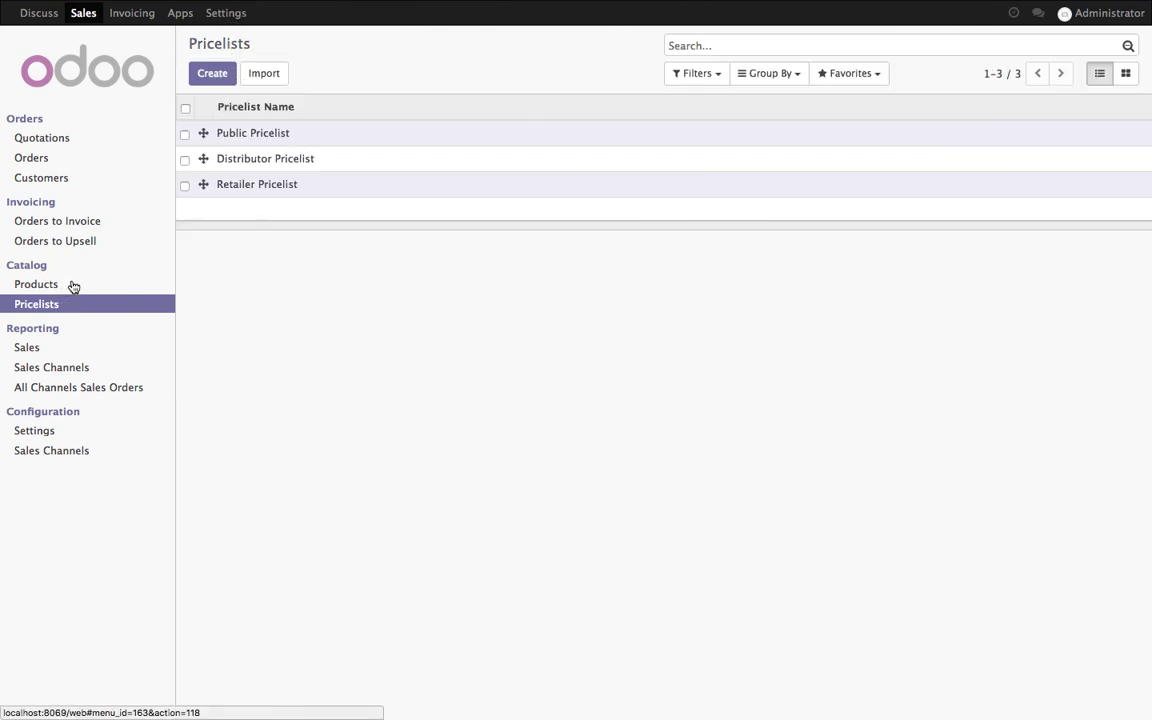